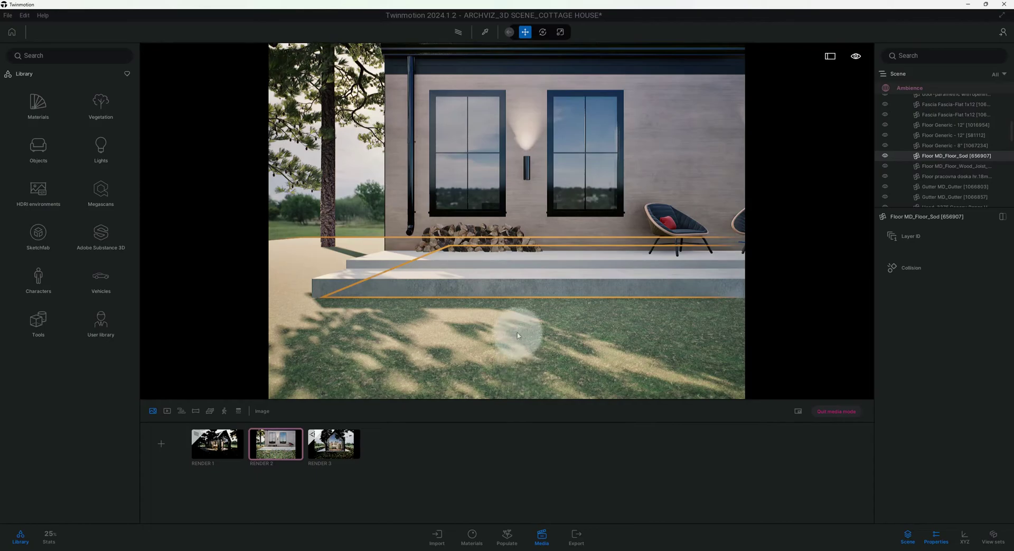
Step: Select the lower concrete step, then the lawn surface
click(507, 291)
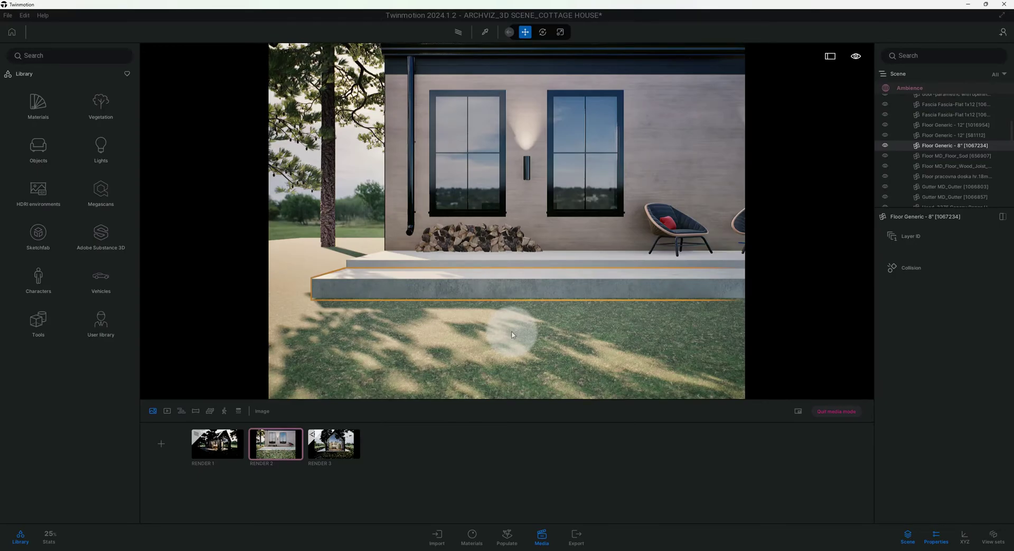
click(474, 320)
scroll(530, 351, down, 5)
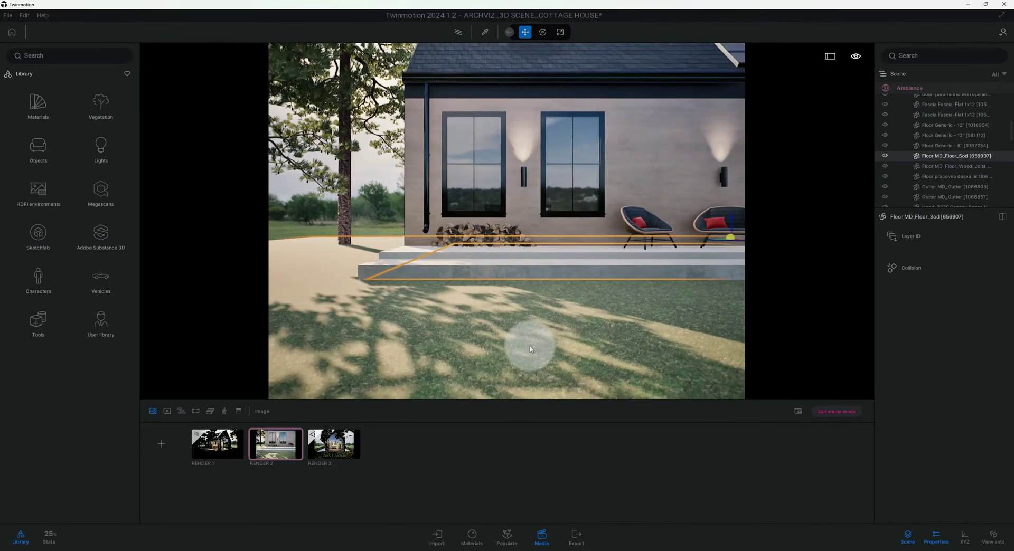
scroll(531, 350, up, 1)
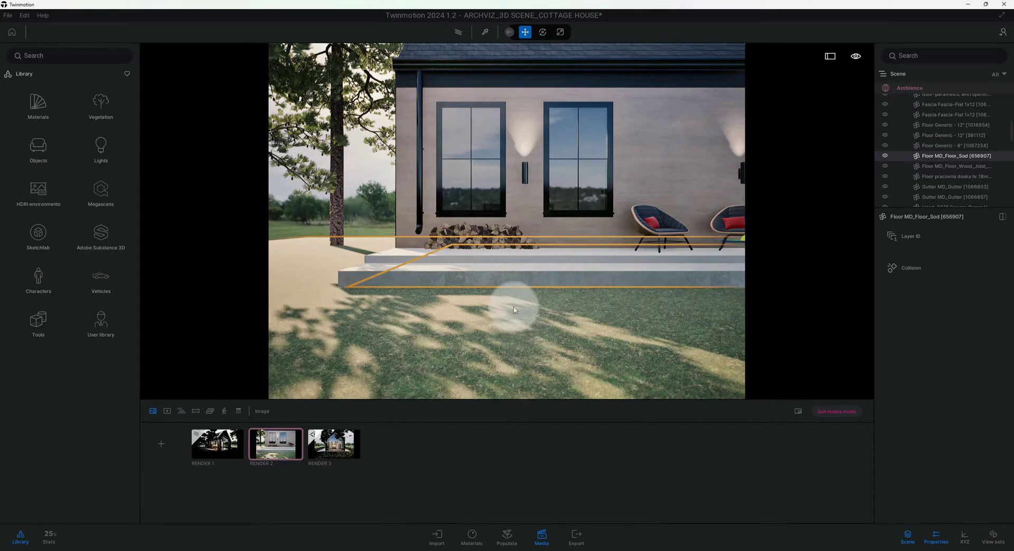
Step: Pick the lawn's Grass 5 material from the scene with the material picker
click(482, 36)
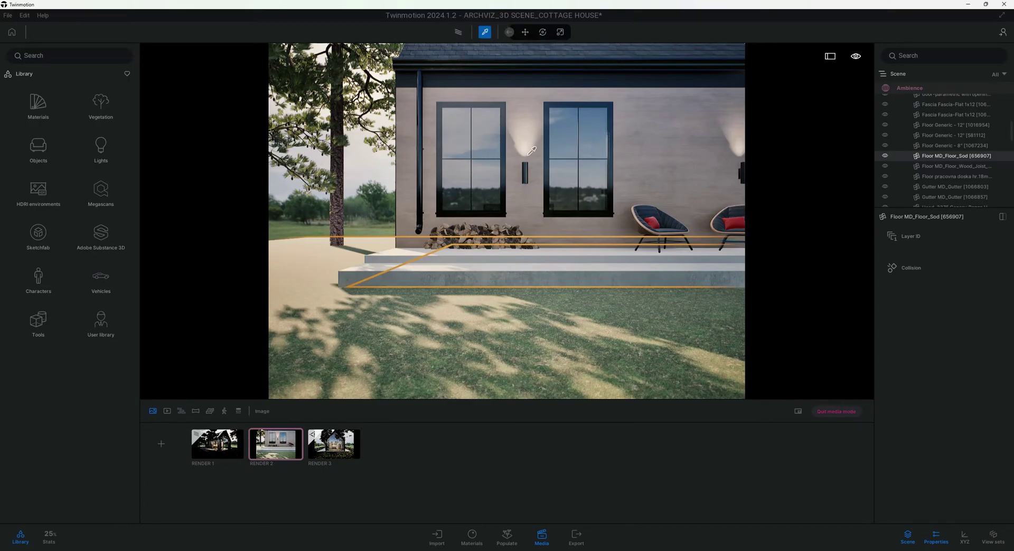
click(544, 328)
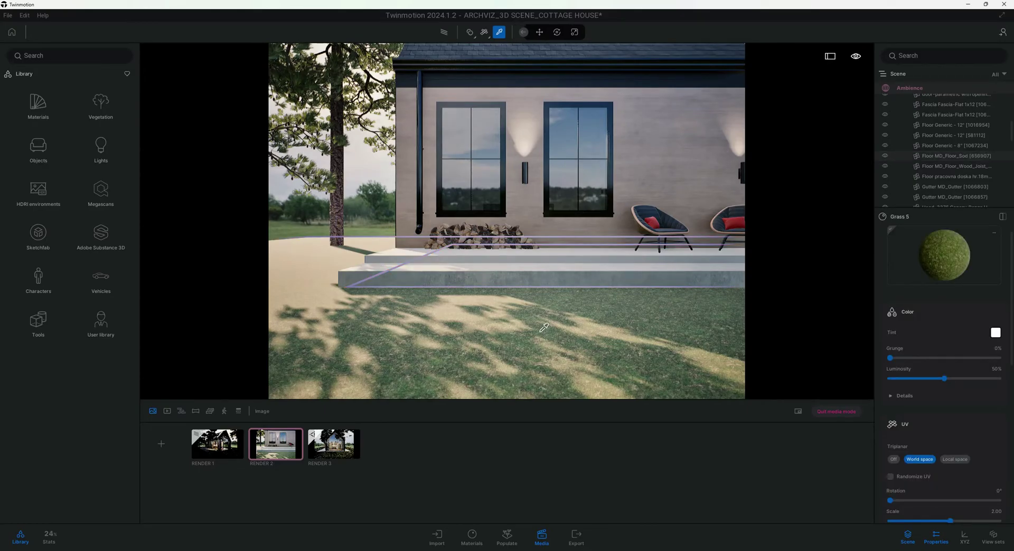
click(896, 232)
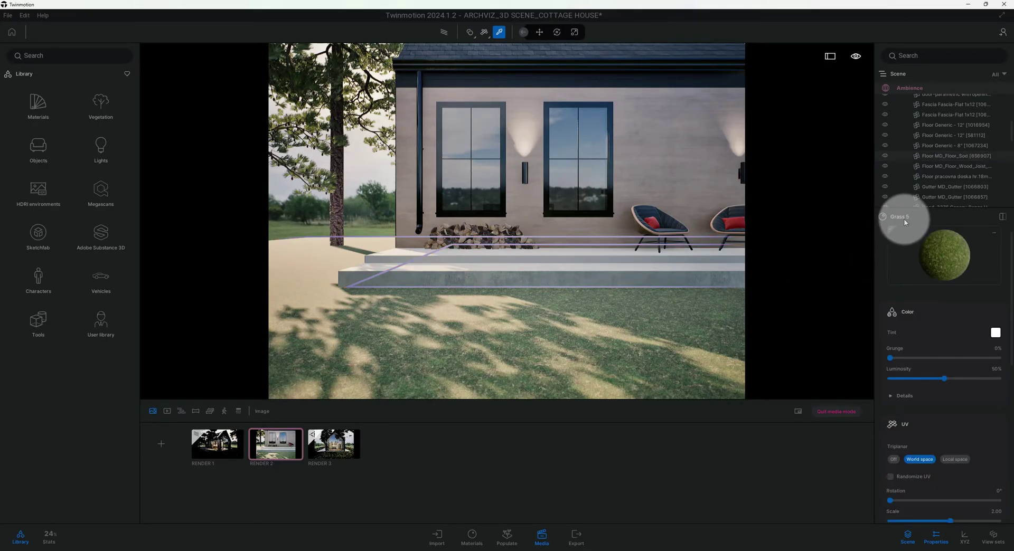
click(932, 246)
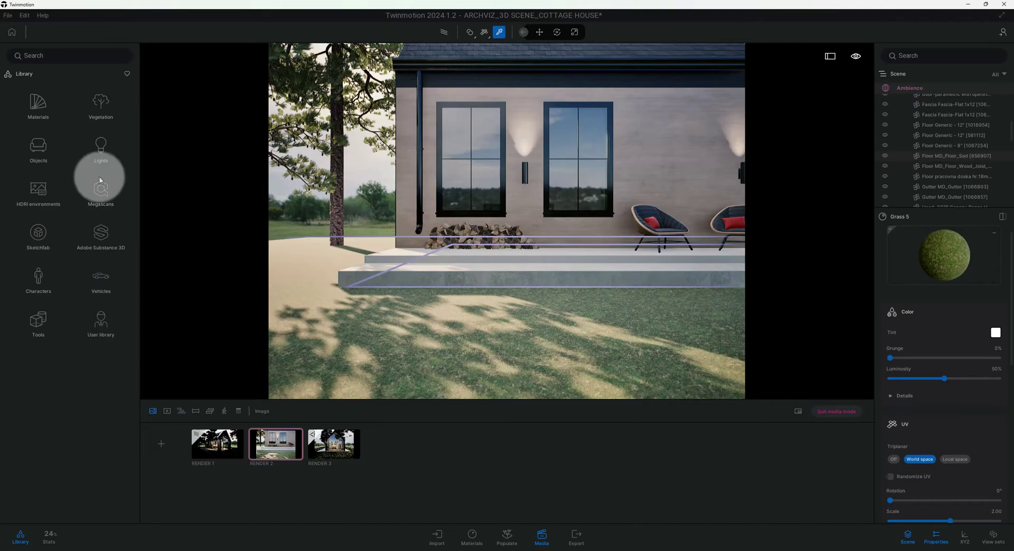
Step: Browse Library > Materials > Ground > Nature, then return to the Library root
click(39, 114)
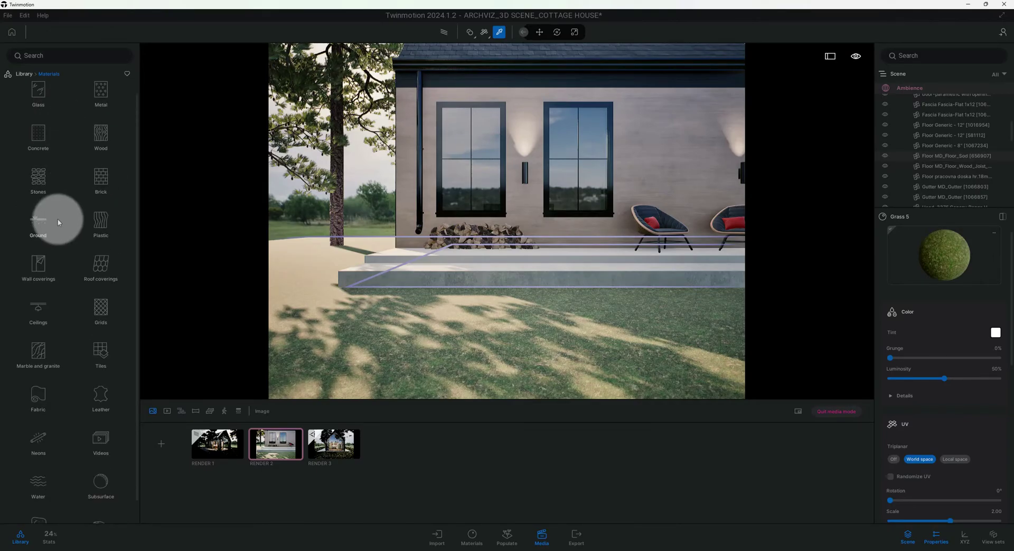
click(46, 227)
click(98, 108)
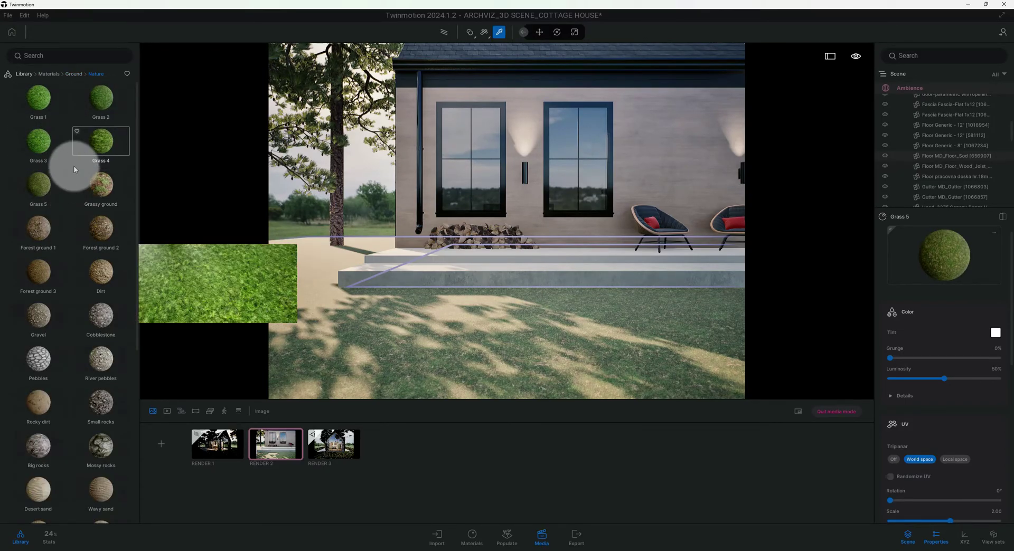
click(74, 75)
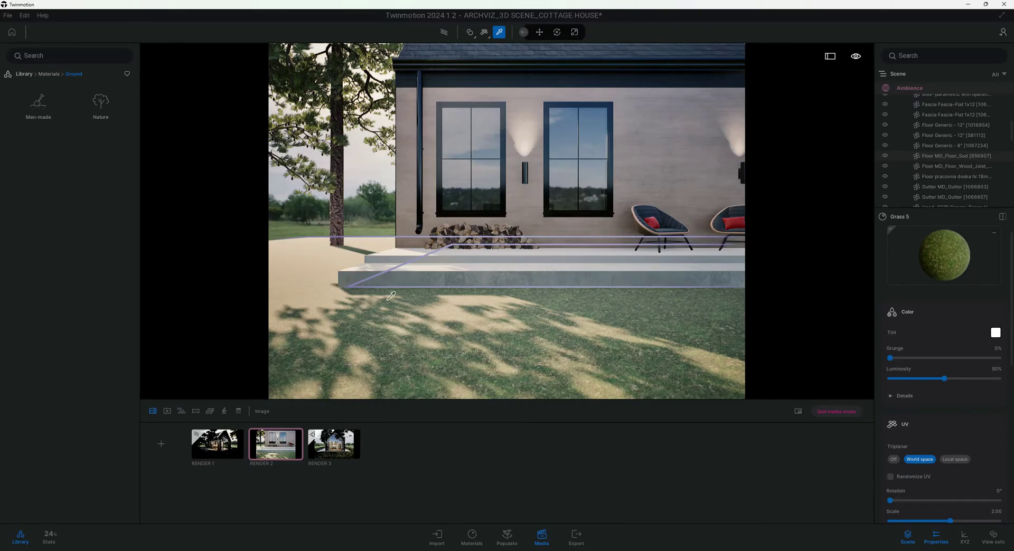
click(28, 75)
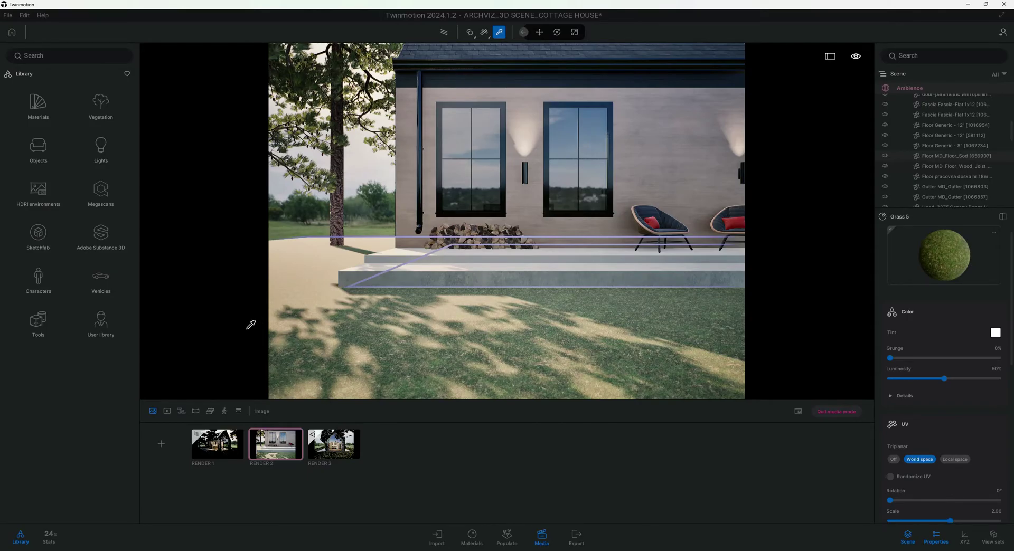
Step: Open Vegetation > Detail grasses and preview Lawn 01 borders and Long grass borders 01–04
click(84, 102)
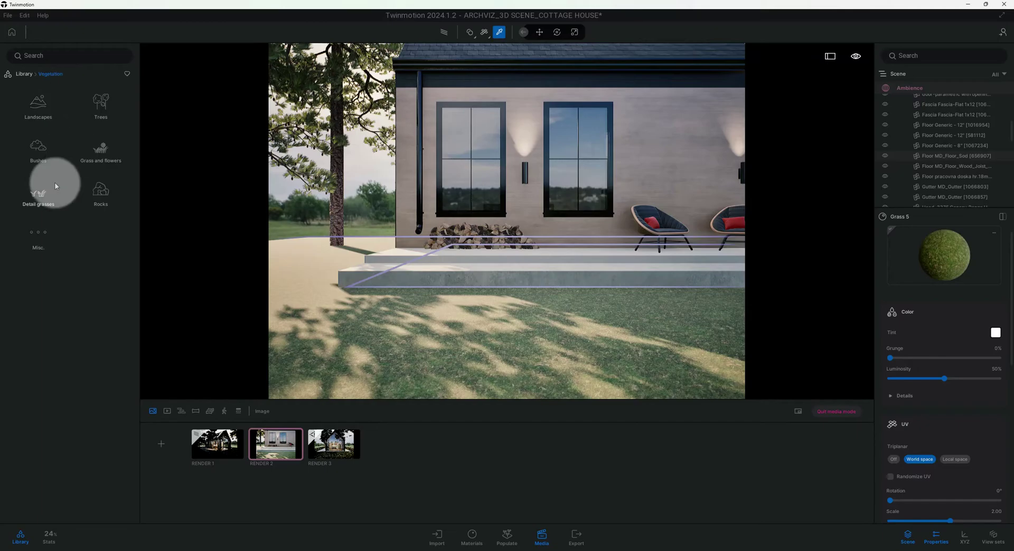
click(47, 203)
mouse_move(47, 207)
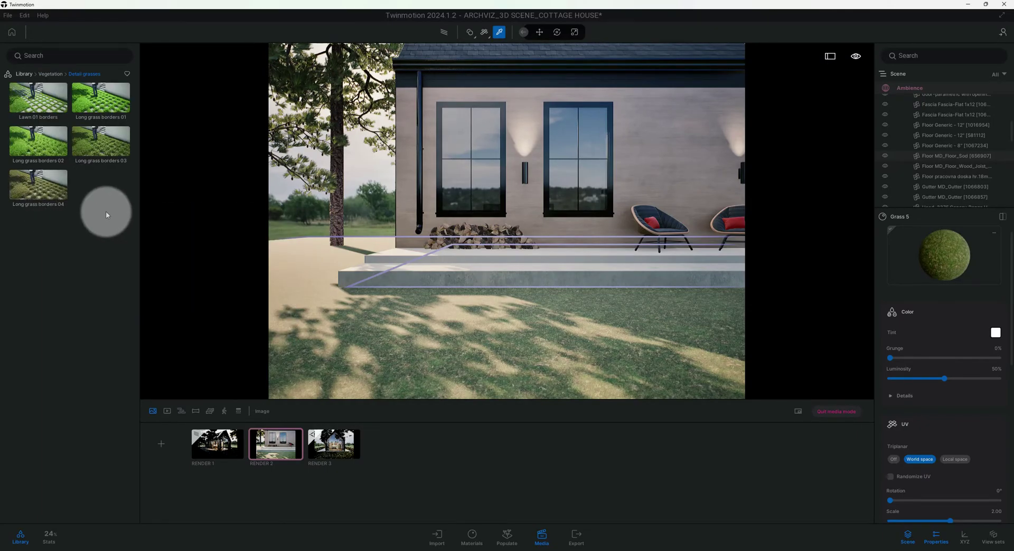
mouse_move(42, 115)
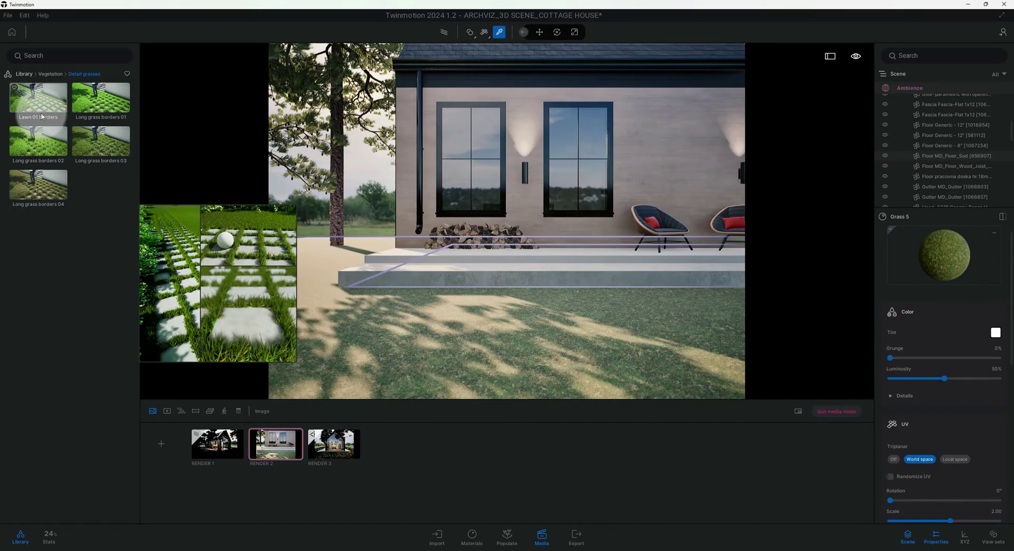
mouse_move(84, 106)
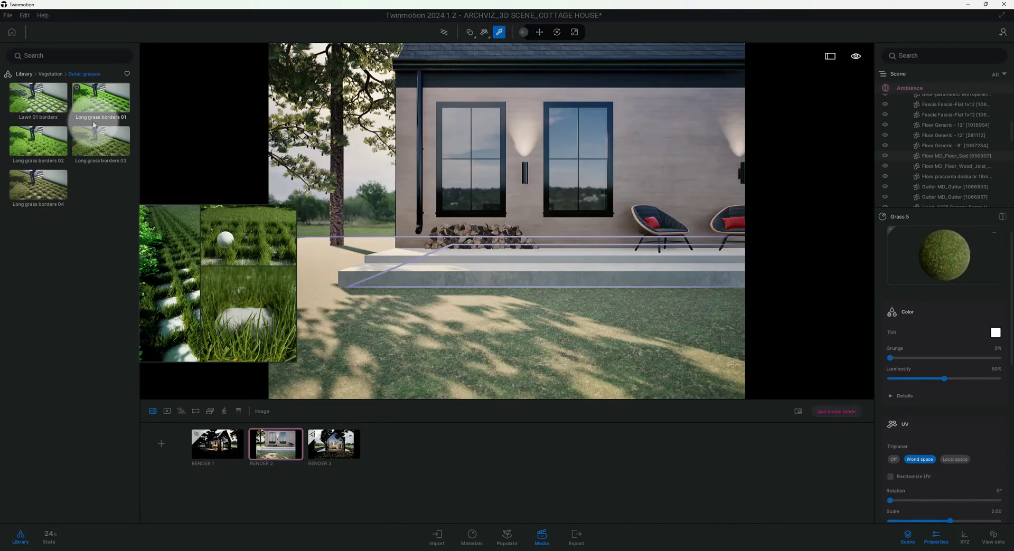
mouse_move(33, 154)
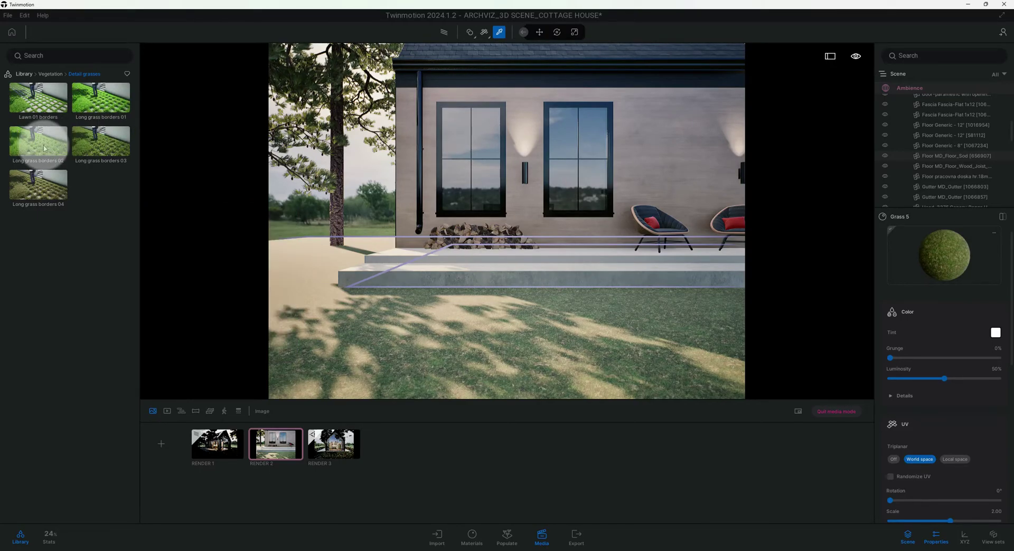
mouse_move(48, 181)
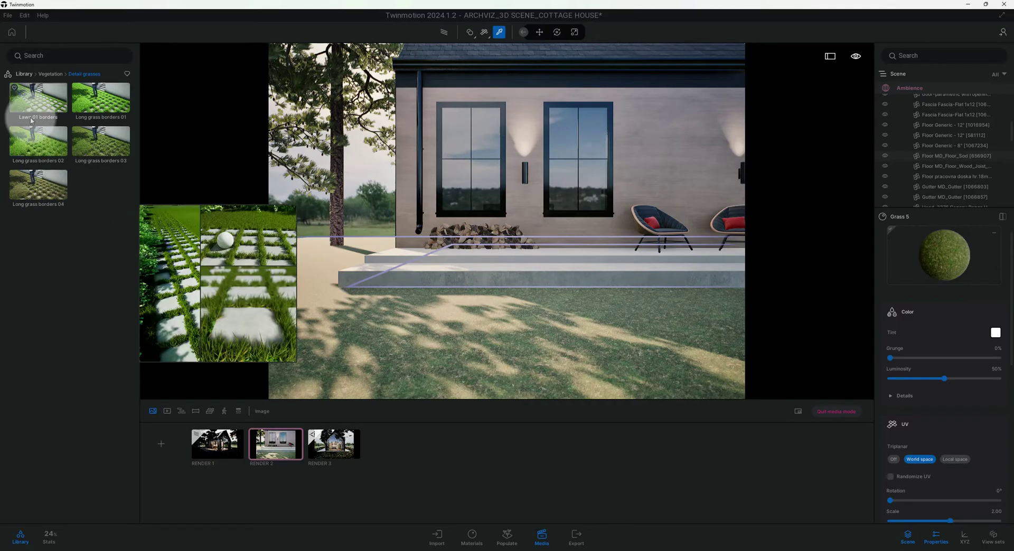
mouse_move(52, 140)
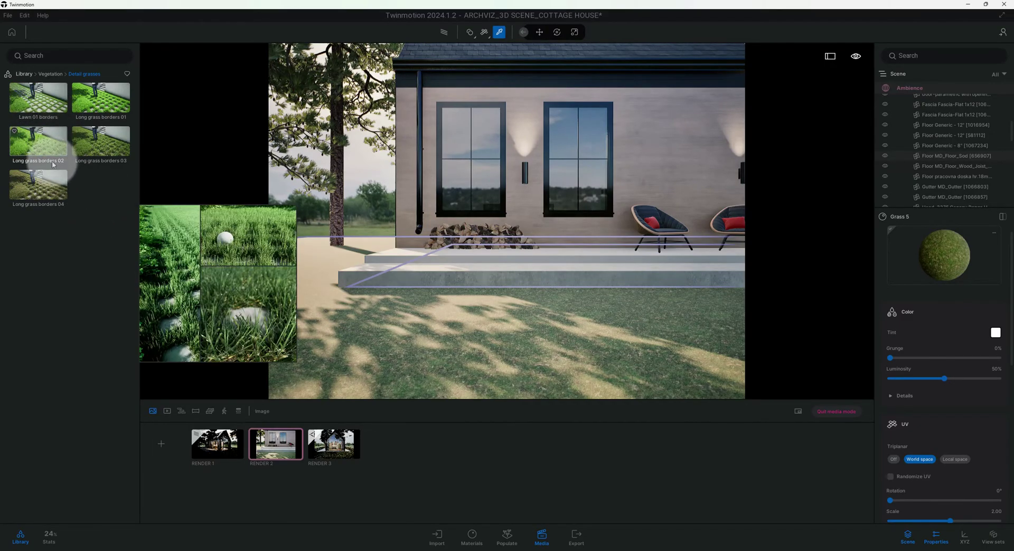
mouse_move(46, 191)
mouse_down()
mouse_move(375, 273)
mouse_move(46, 181)
mouse_up()
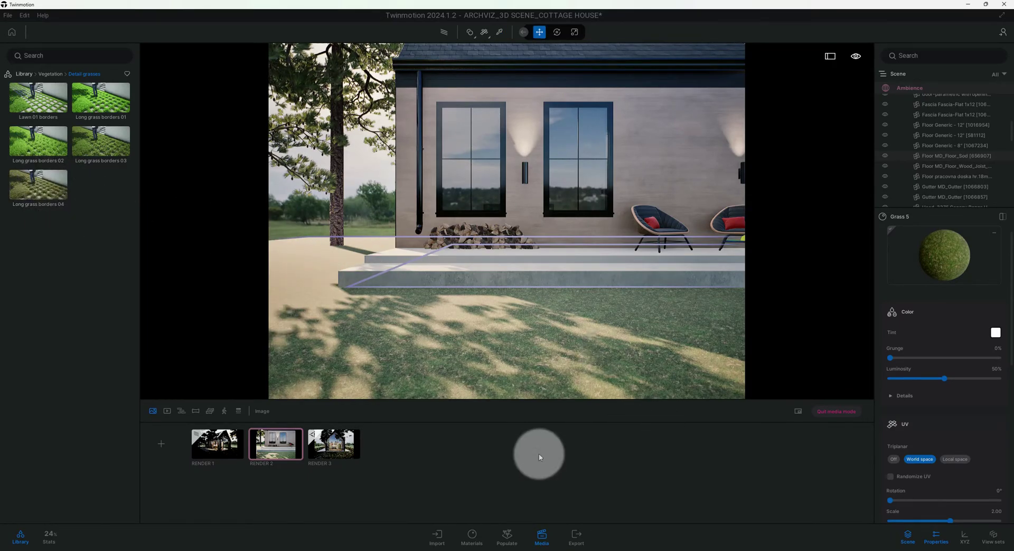
Step: Start a Populate scatter set containing Long grass borders 04
click(507, 536)
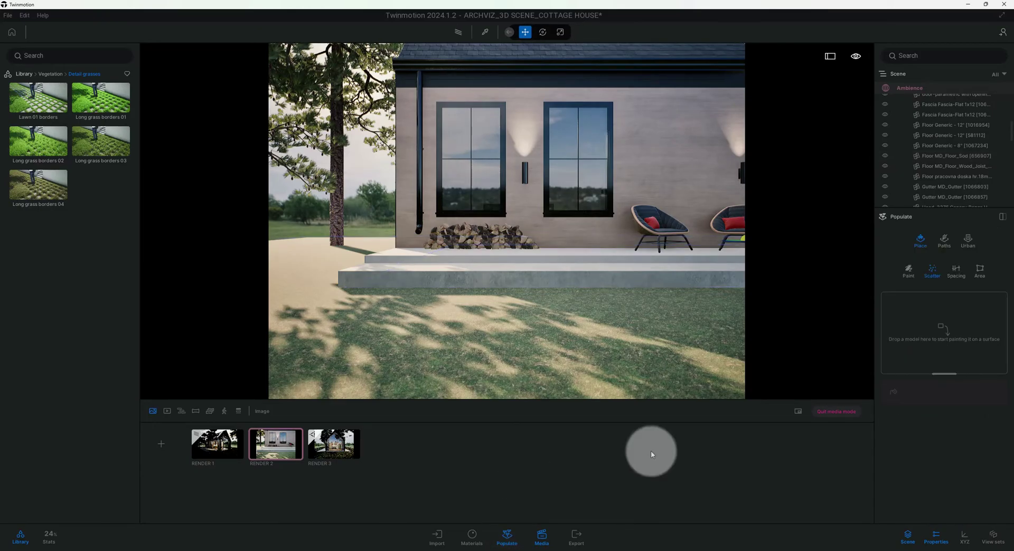
click(933, 273)
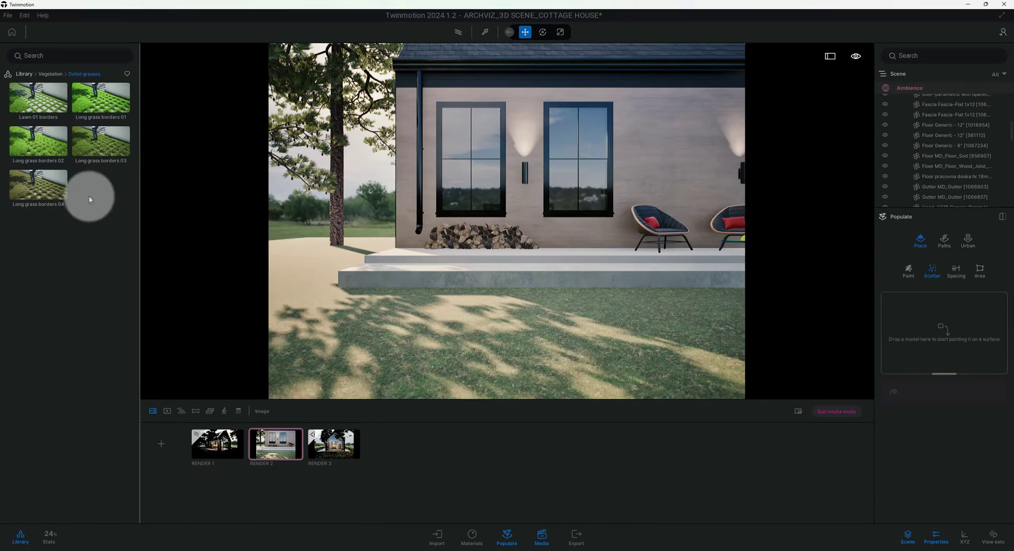
drag(40, 185, 944, 316)
Step: Add Long grass borders 01 and Lawn 01 borders to the scatter set
mouse_move(30, 198)
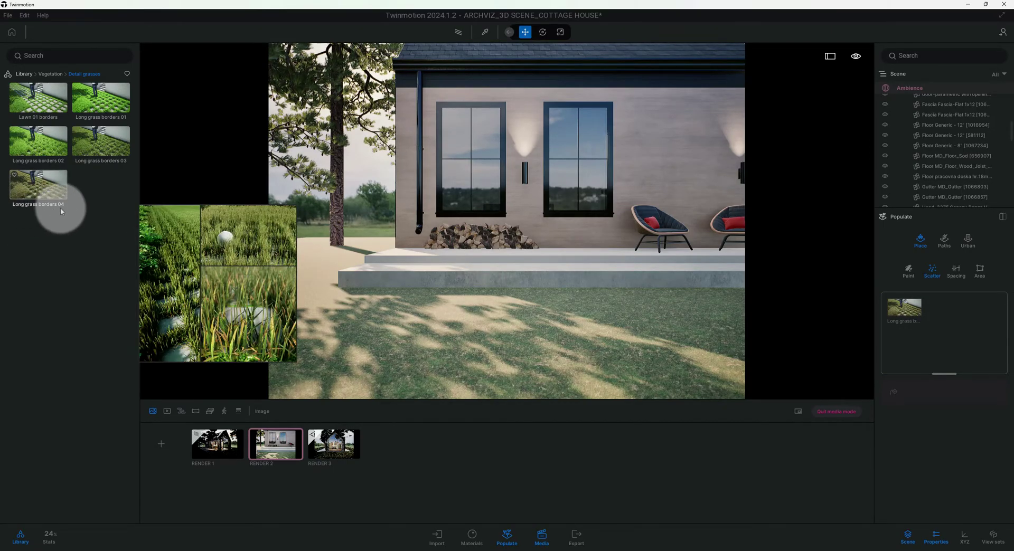
mouse_move(91, 105)
drag(91, 104, 953, 317)
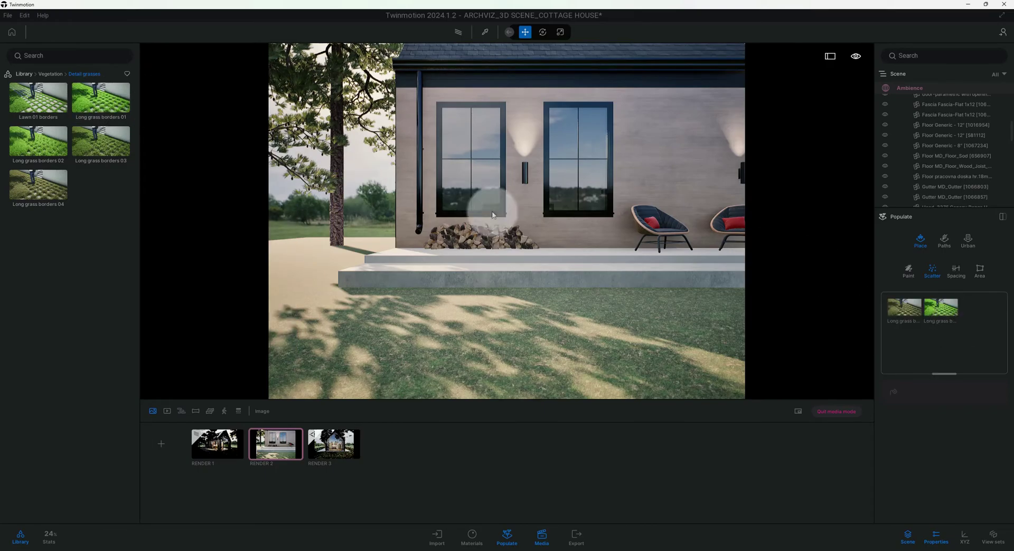
drag(161, 132, 978, 308)
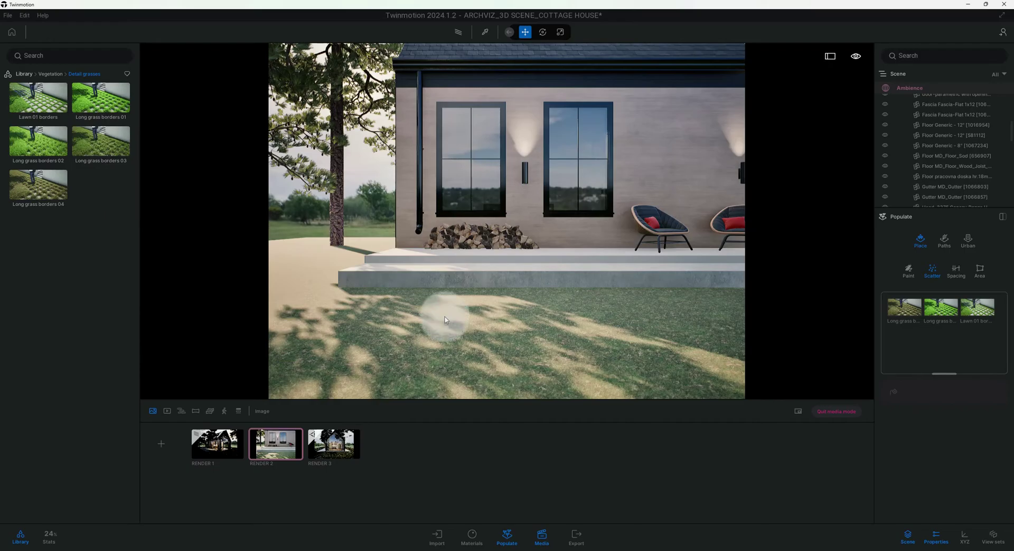
scroll(523, 334, down, 5)
right_drag(523, 334, 555, 310)
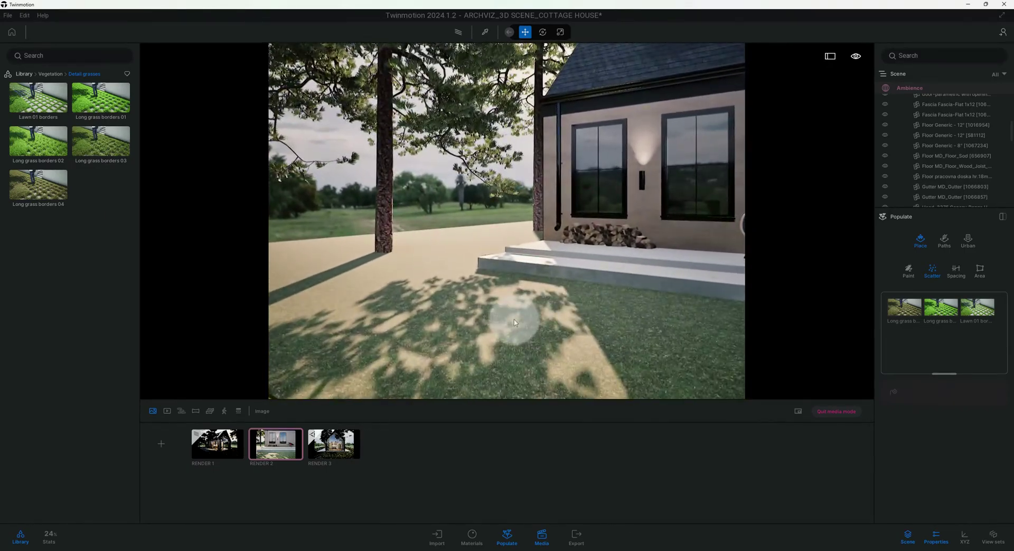
Step: Reposition the camera to face the cottage wall and lawn, then reopen the Populate scatter tools
click(504, 323)
key(Right)
key(Down)
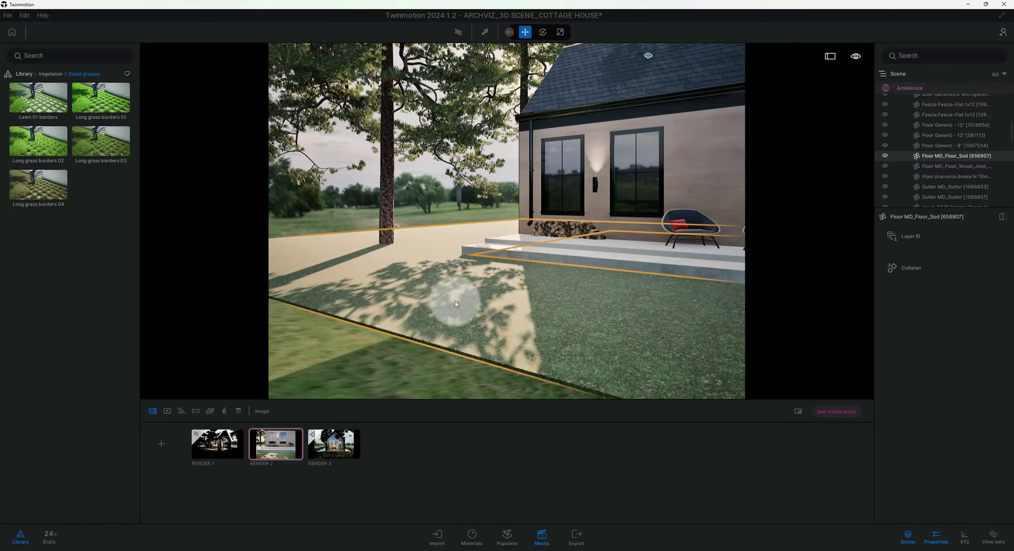
key(Up)
key(Left)
mouse_move(441, 302)
right_down()
mouse_move(534, 309)
mouse_move(449, 305)
right_up()
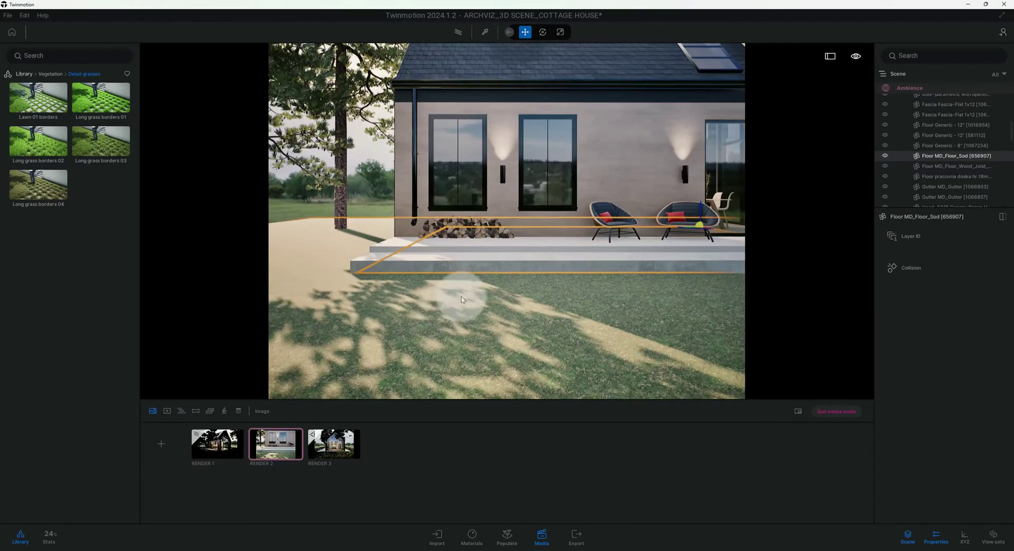
scroll(460, 299, down, 3)
right_drag(495, 299, 462, 308)
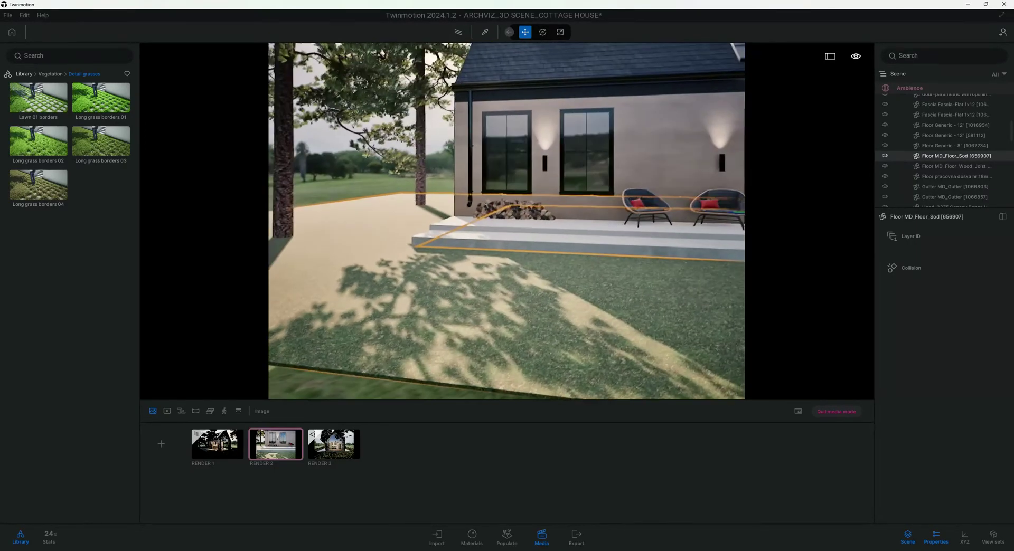
scroll(460, 302, up, 2)
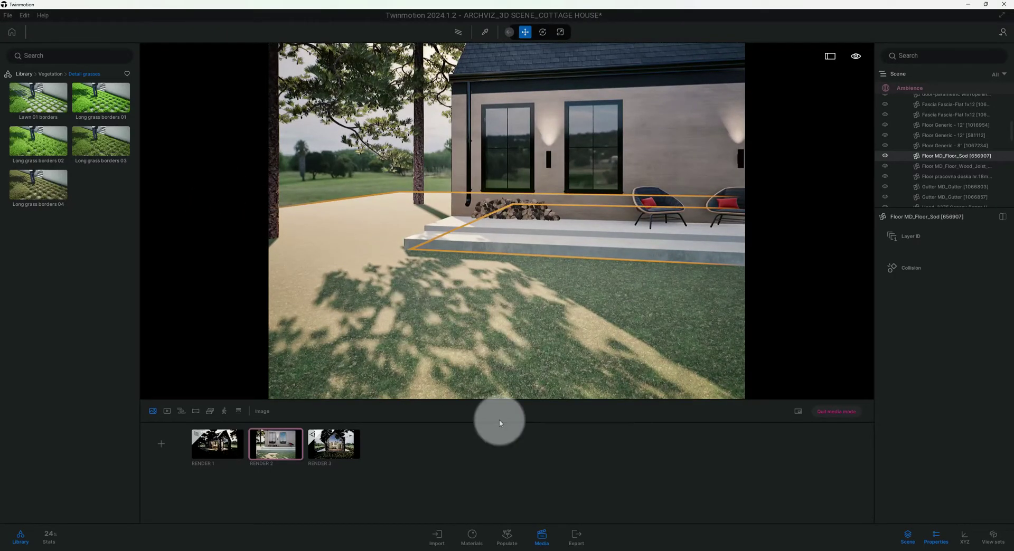
click(507, 535)
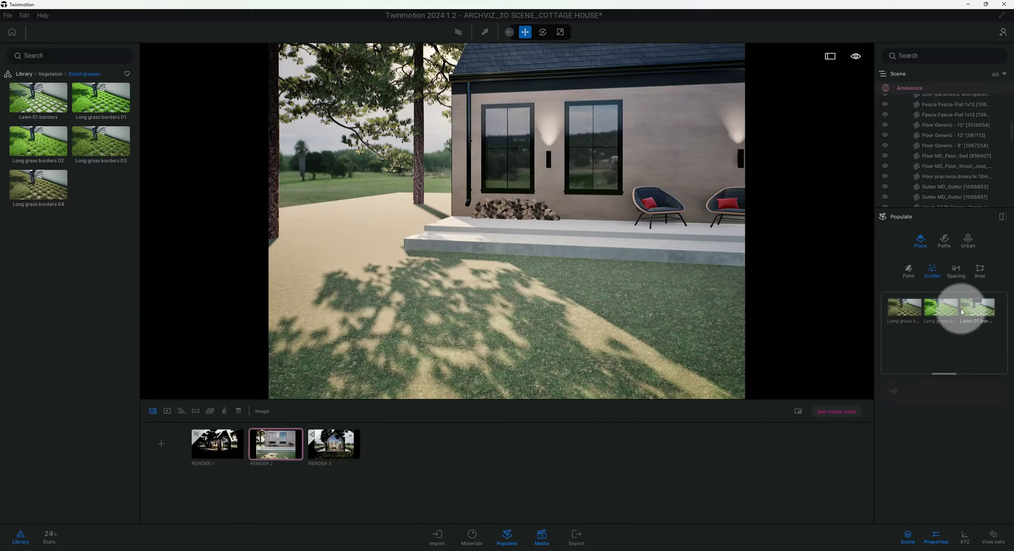
Step: Scatter long grass onto the lawn beside the porch, creating Scatter vegetation 4
click(906, 316)
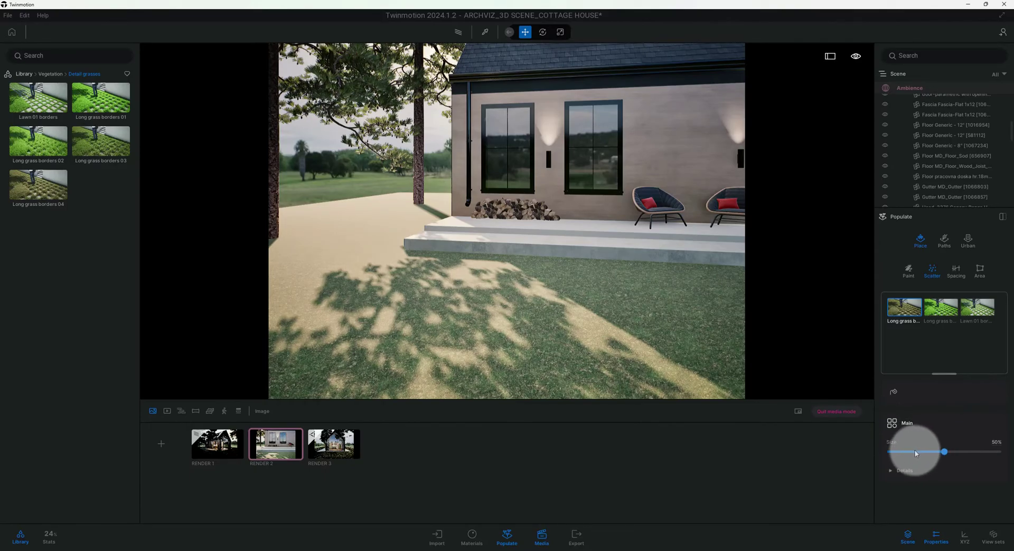
click(894, 393)
click(660, 332)
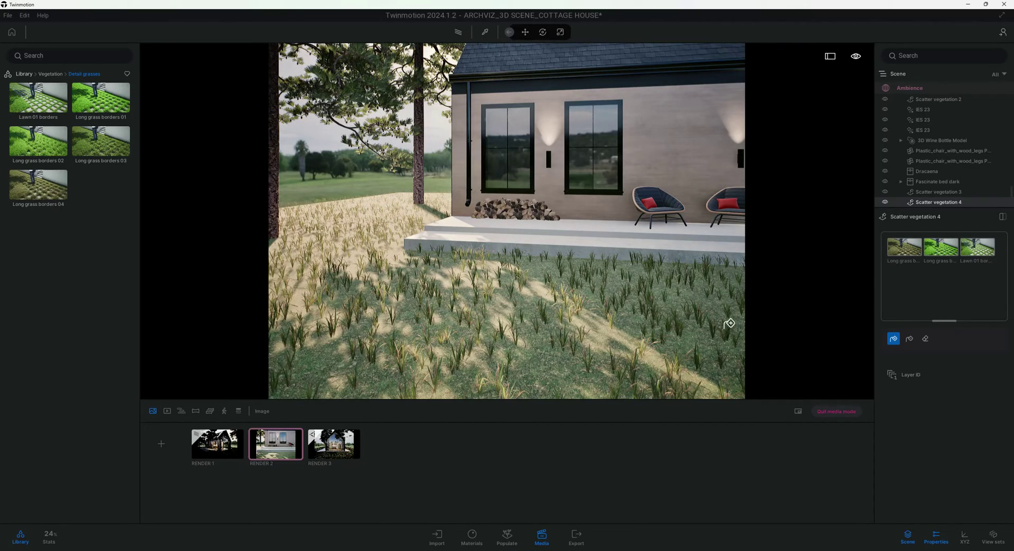
click(887, 268)
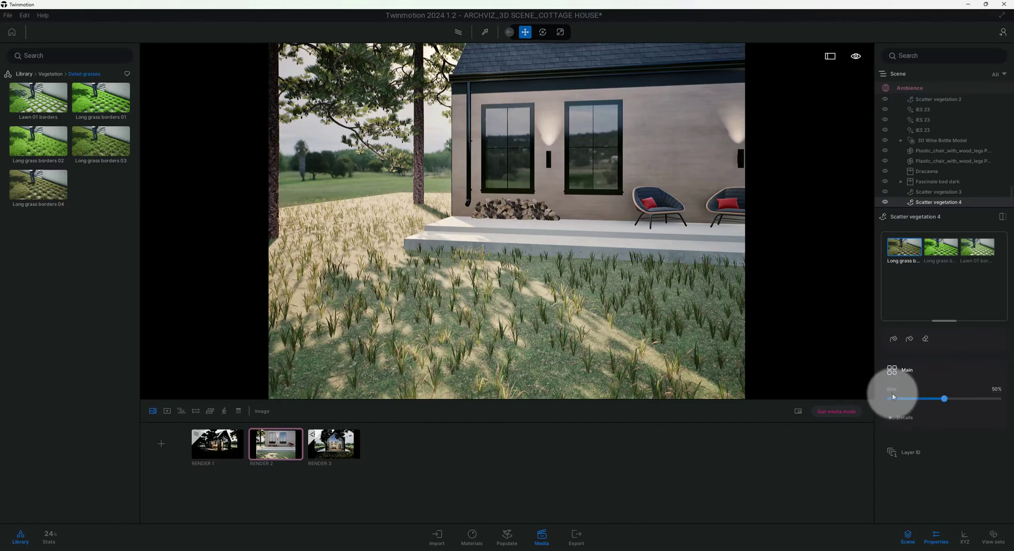
Step: Set the first long-grass asset's size to 50% and its growth type to Wild
drag(946, 399, 915, 401)
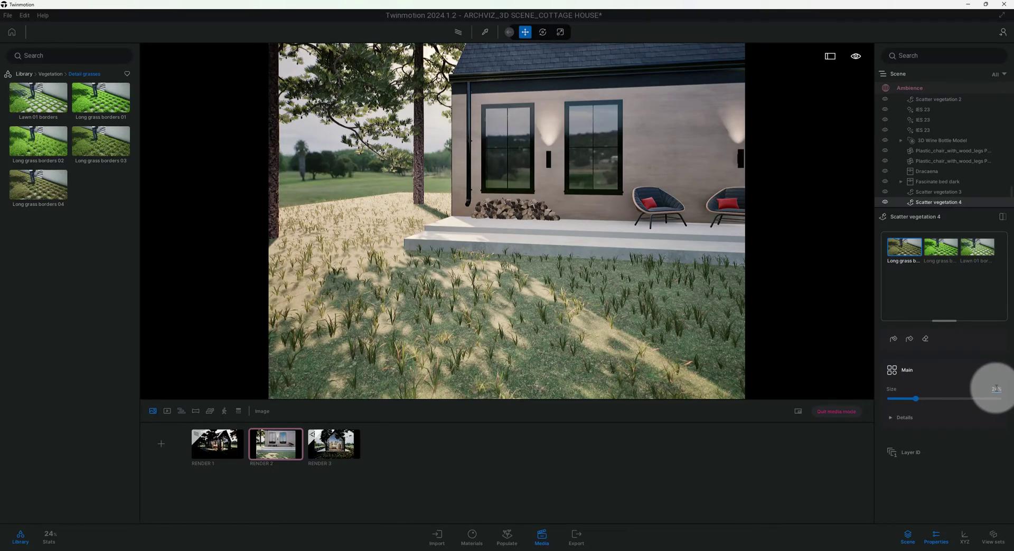
text(50)
key(Return)
click(938, 417)
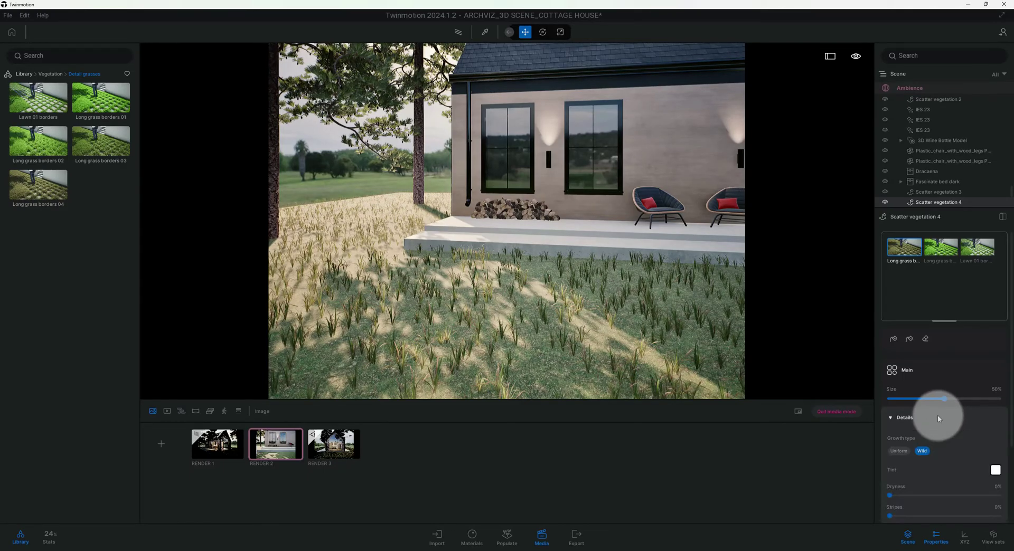
scroll(938, 417, down, 2)
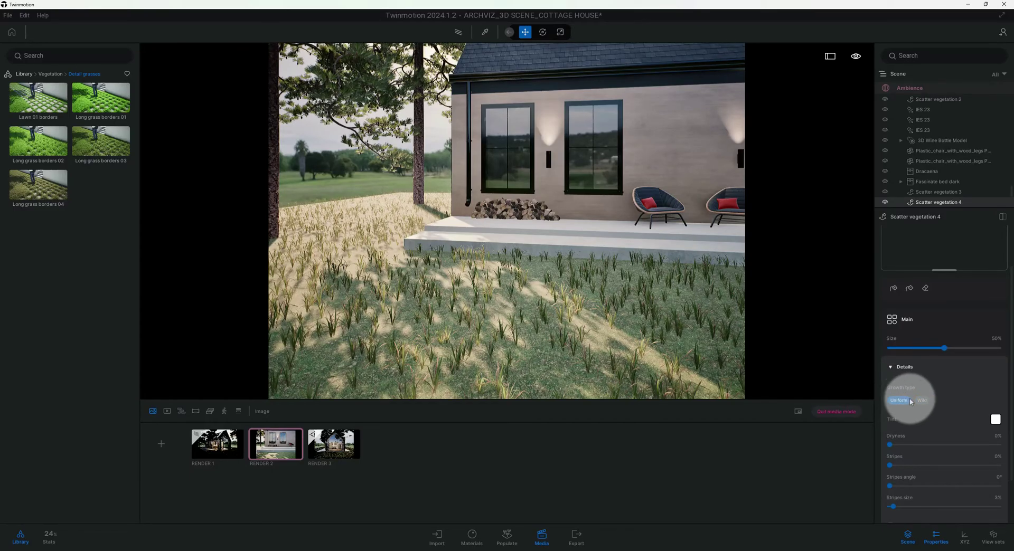
click(924, 402)
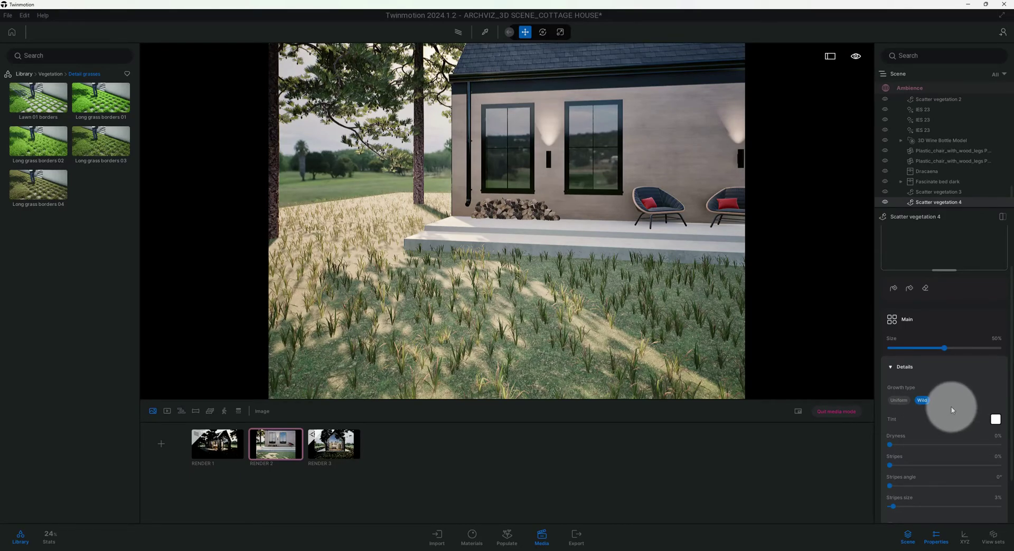
scroll(952, 410, down, 2)
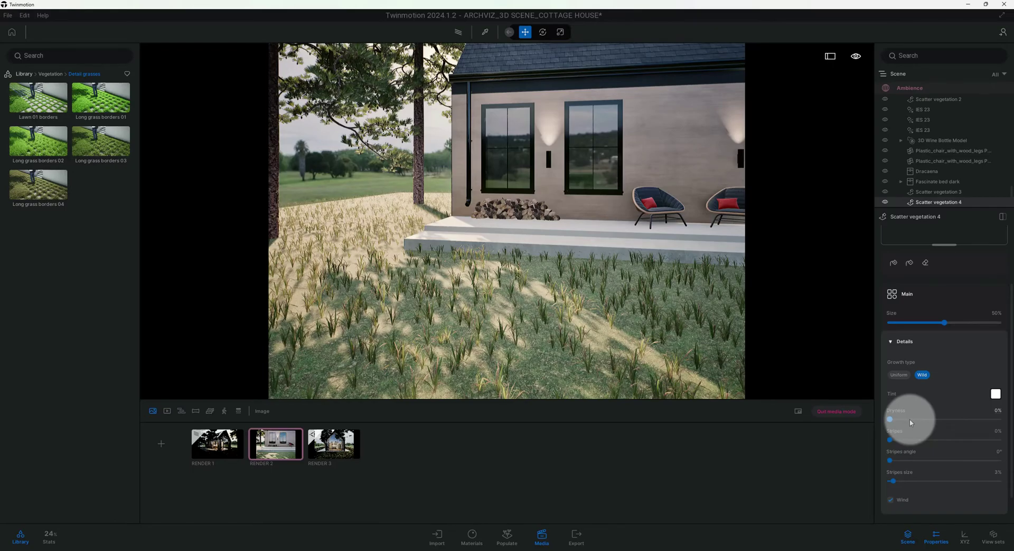
Step: Keep the first long-grass asset's tint white
click(996, 394)
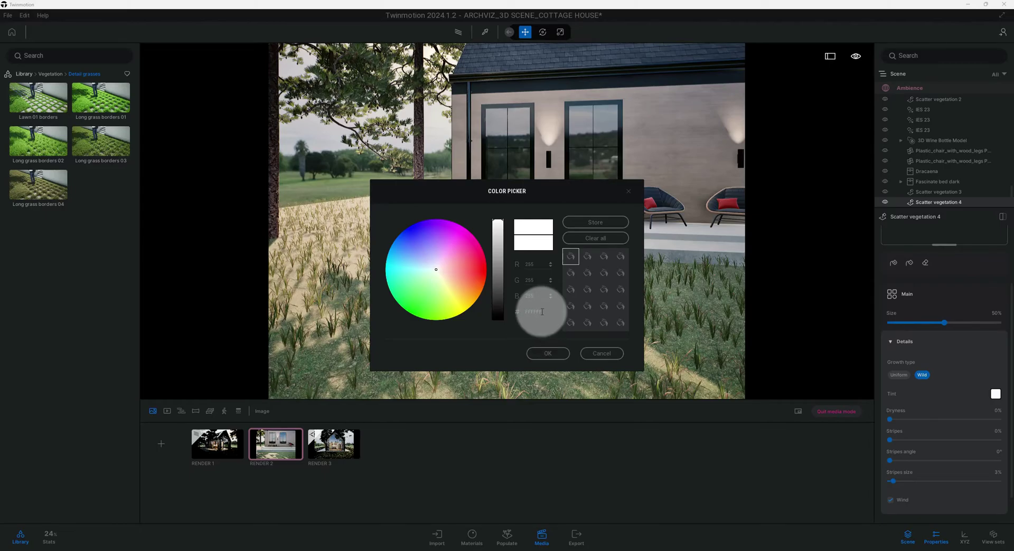
click(548, 353)
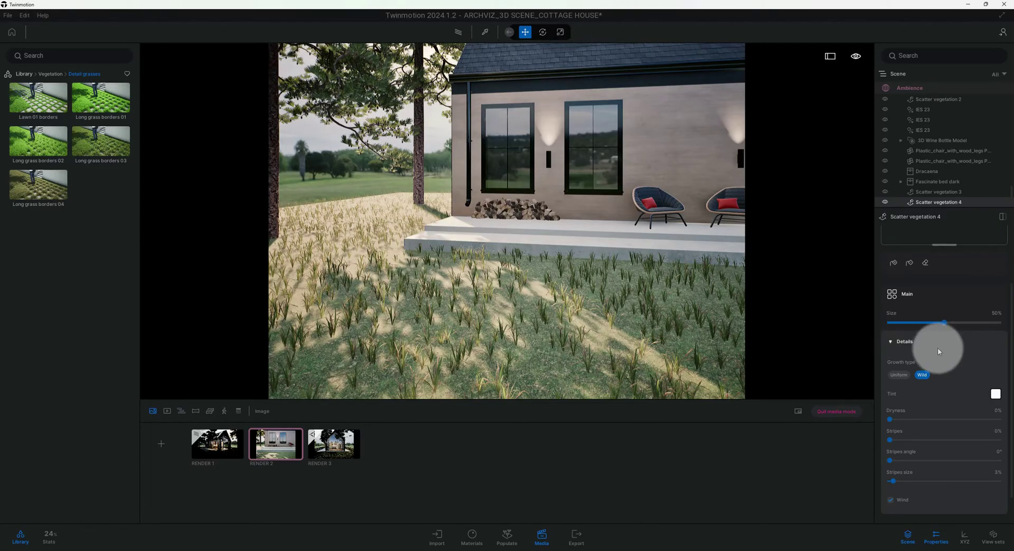
scroll(943, 350, up, 1)
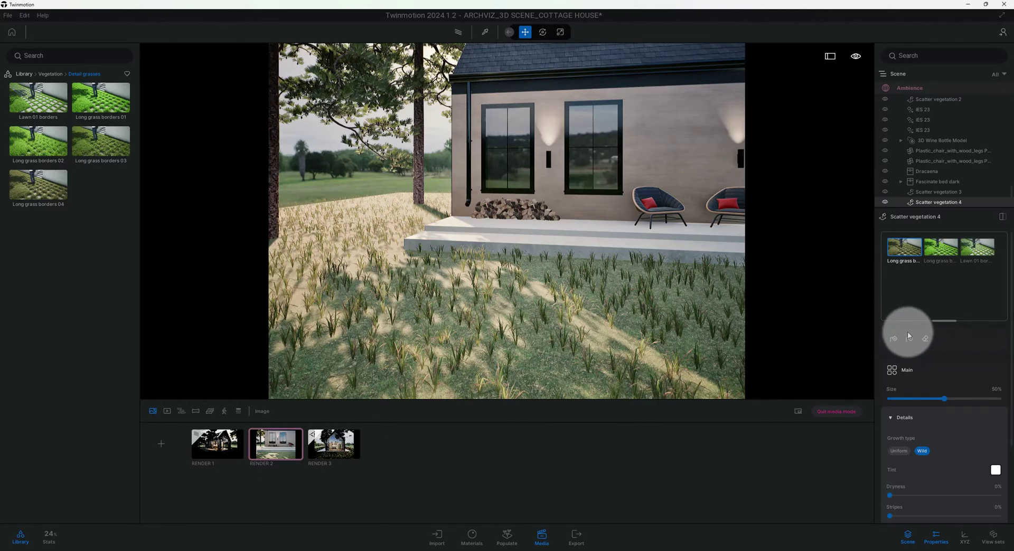
Step: Scatter the second long-grass variety densely across the lawn, filling bare patches
click(893, 340)
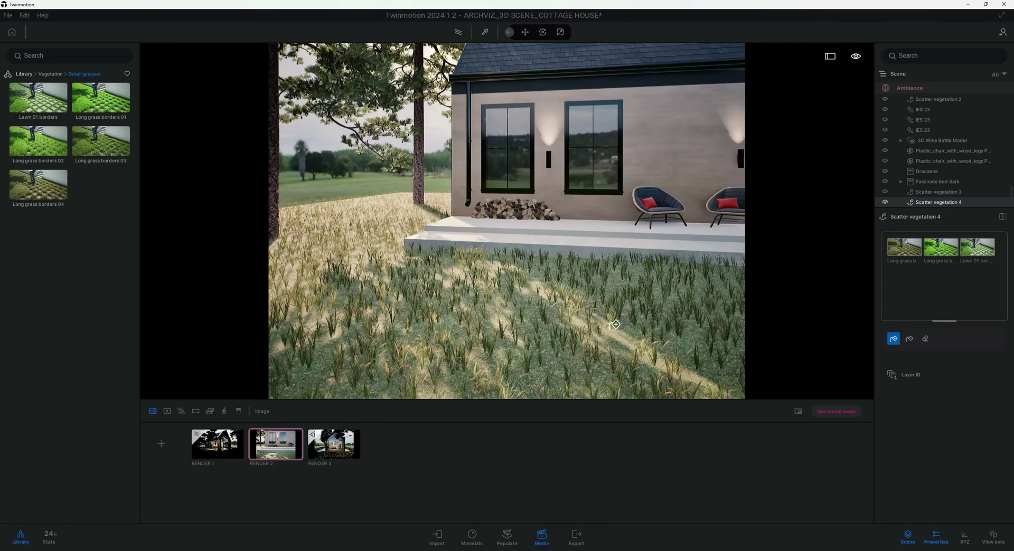
click(945, 254)
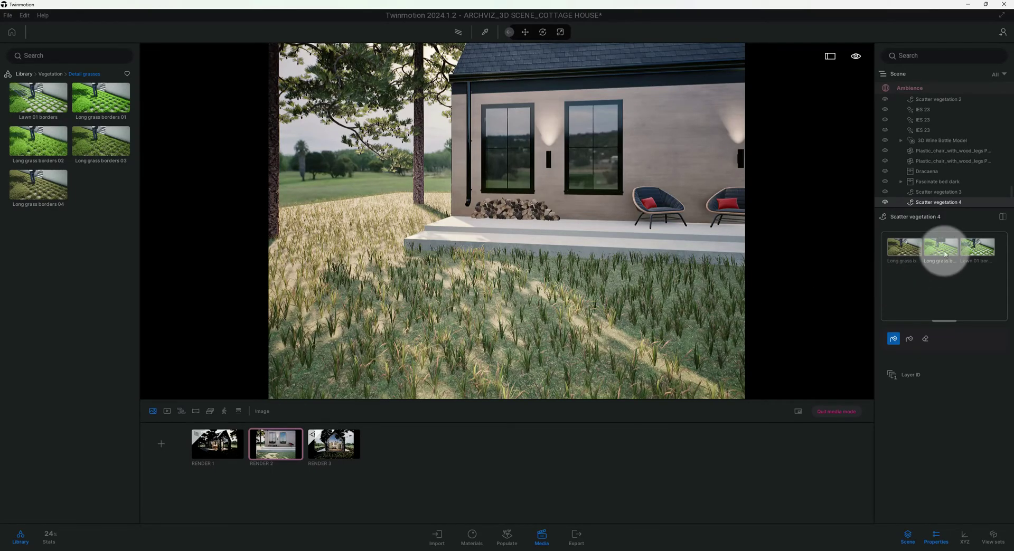
click(931, 293)
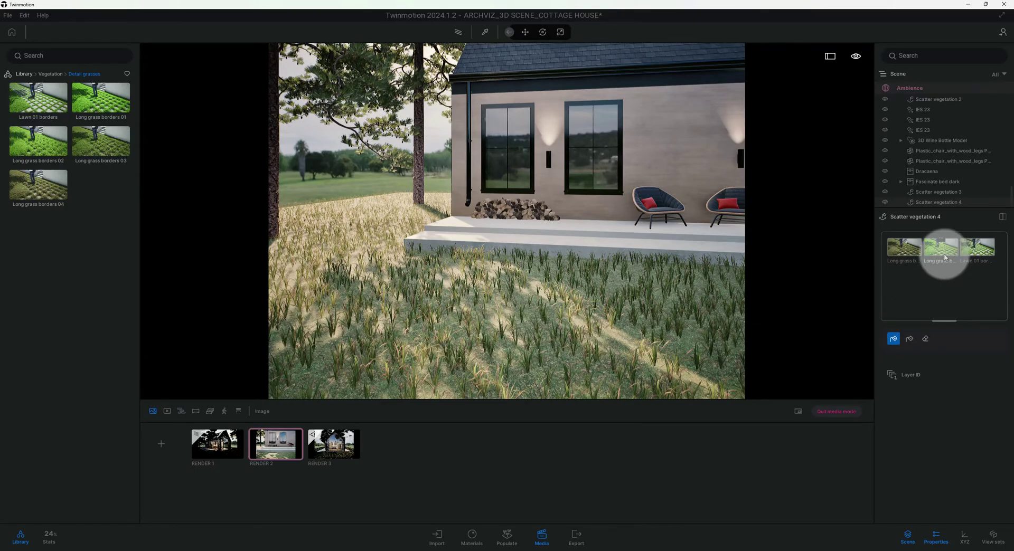
click(627, 327)
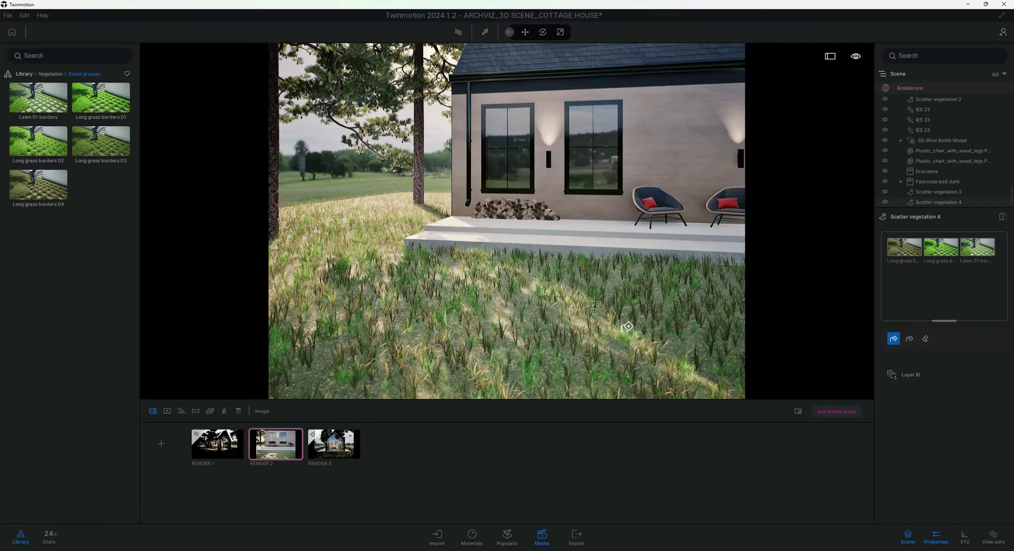
middle_drag(586, 374, 585, 368)
scroll(586, 368, up, 3)
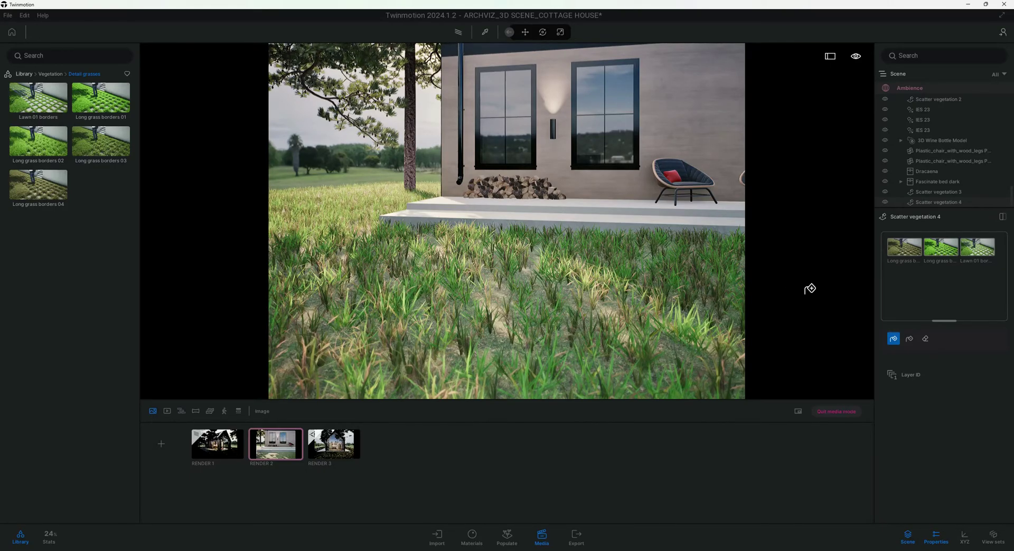
click(596, 312)
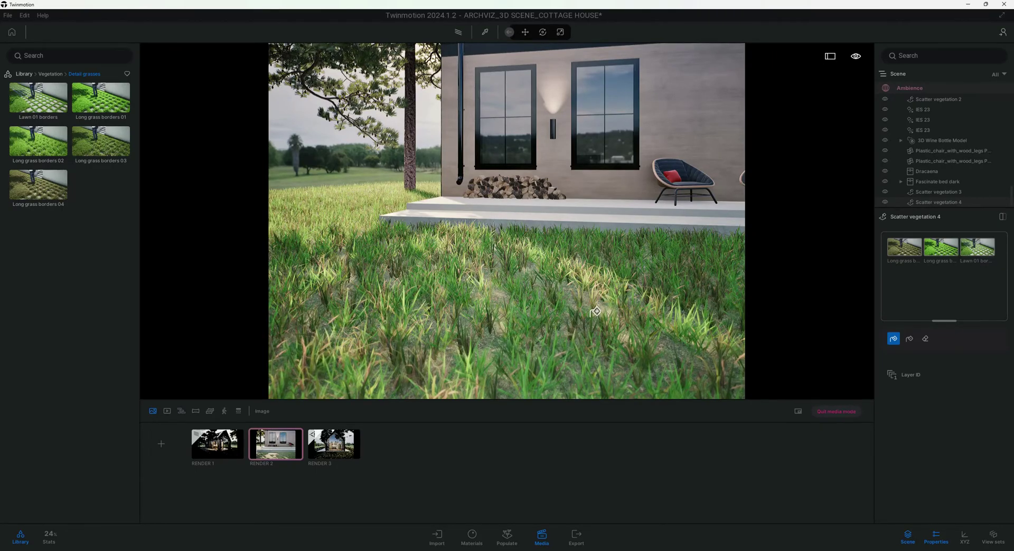
click(915, 278)
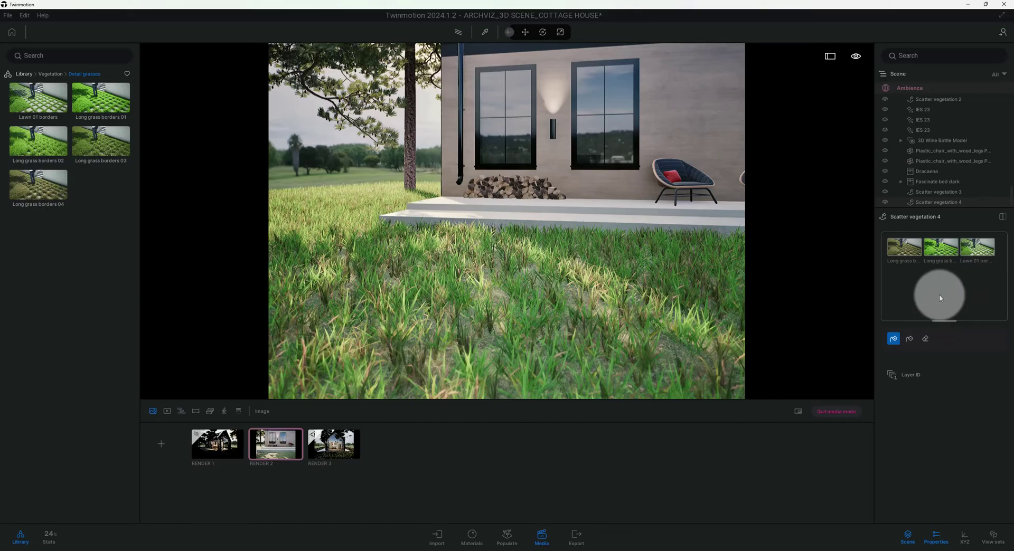
Step: Set the second long-grass asset's size to 40% and expand its Details
click(941, 249)
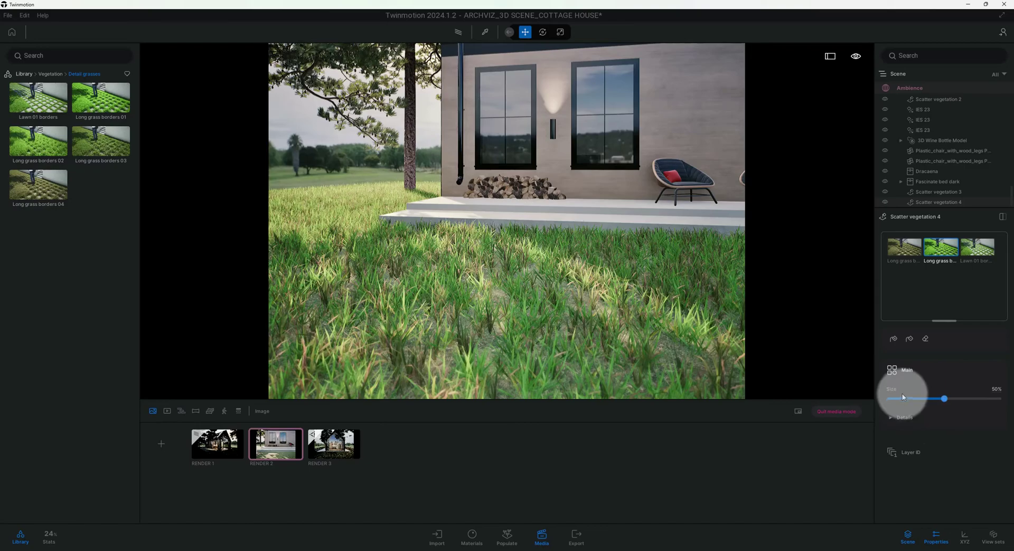
click(995, 396)
text(40)
key(Return)
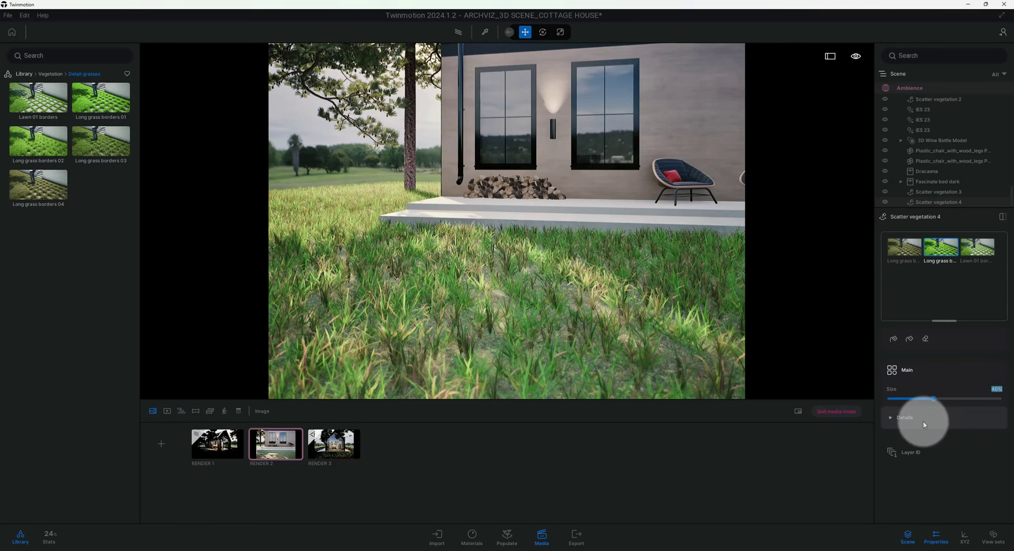
click(924, 421)
scroll(935, 437, down, 2)
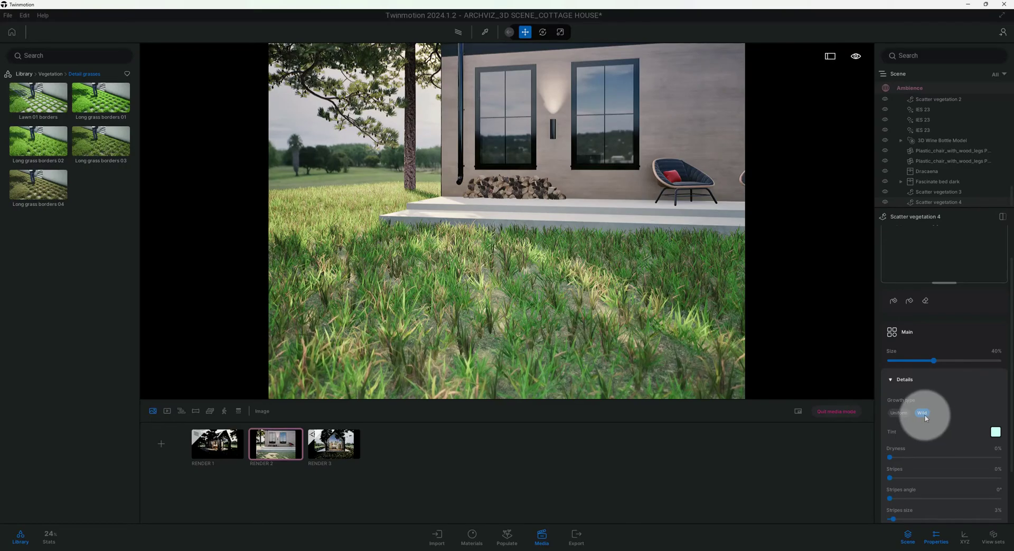
scroll(935, 420, down, 1)
Step: Tint the second long-grass asset dark with R 30, G 38, B 3
click(985, 414)
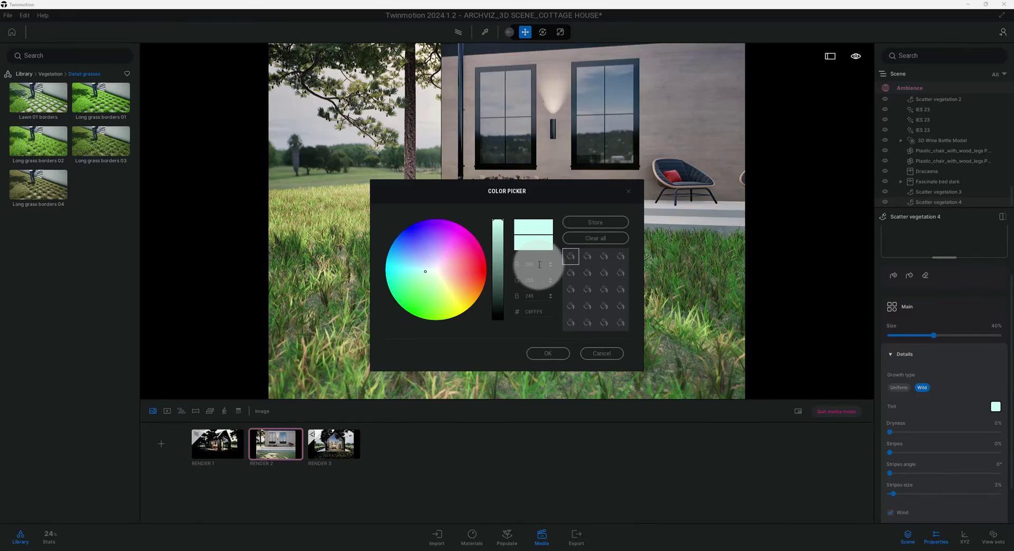
click(539, 265)
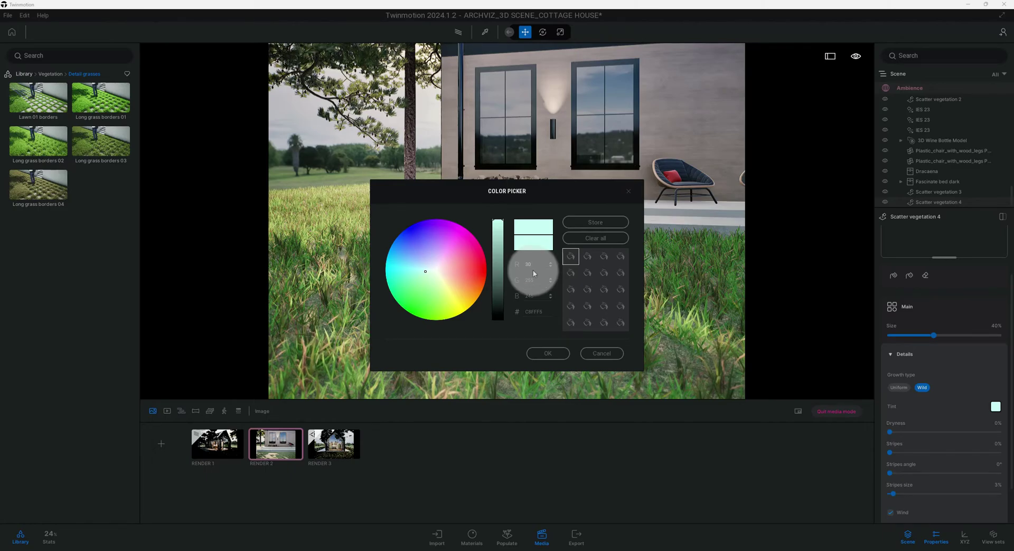
click(544, 285)
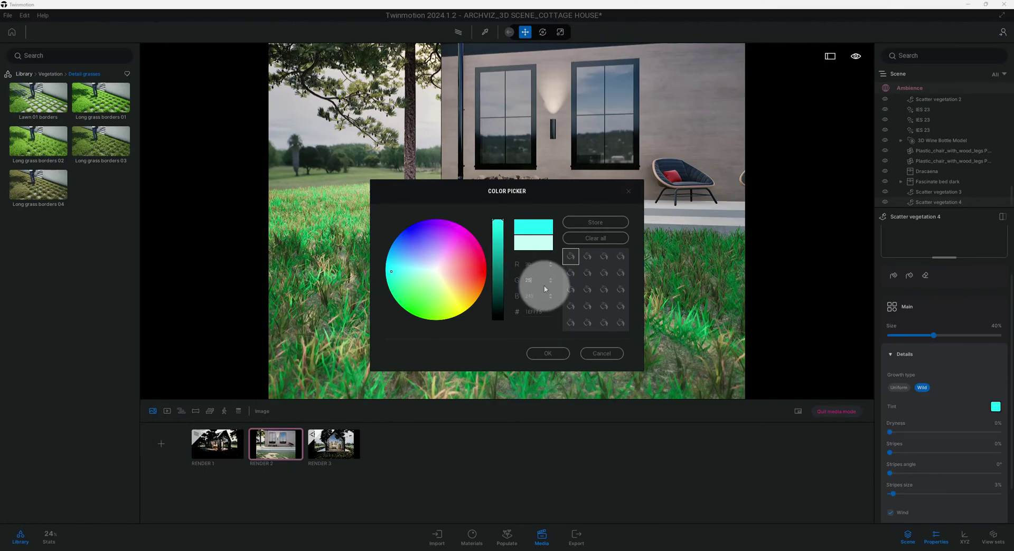
text(38)
key(Return)
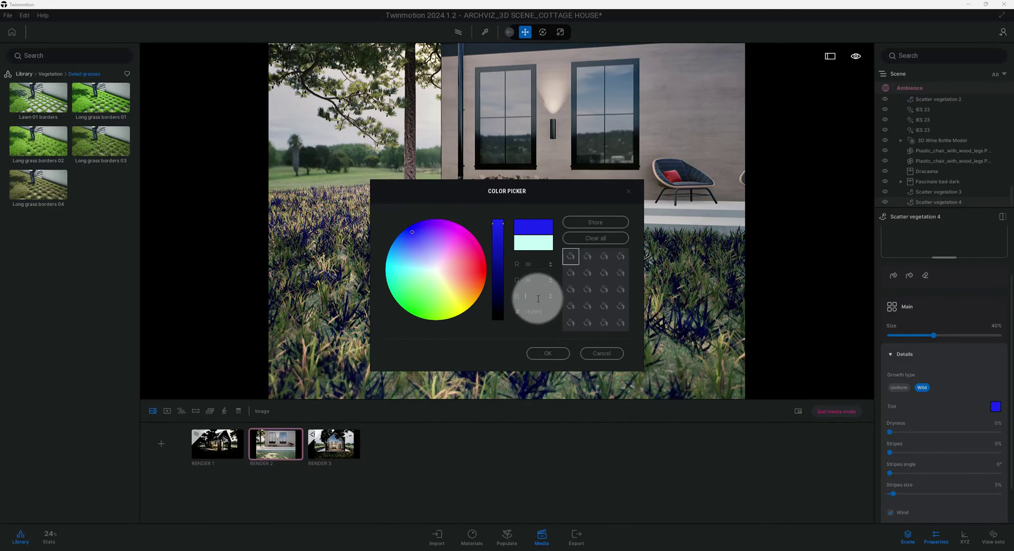
click(538, 298)
text(3)
key(Return)
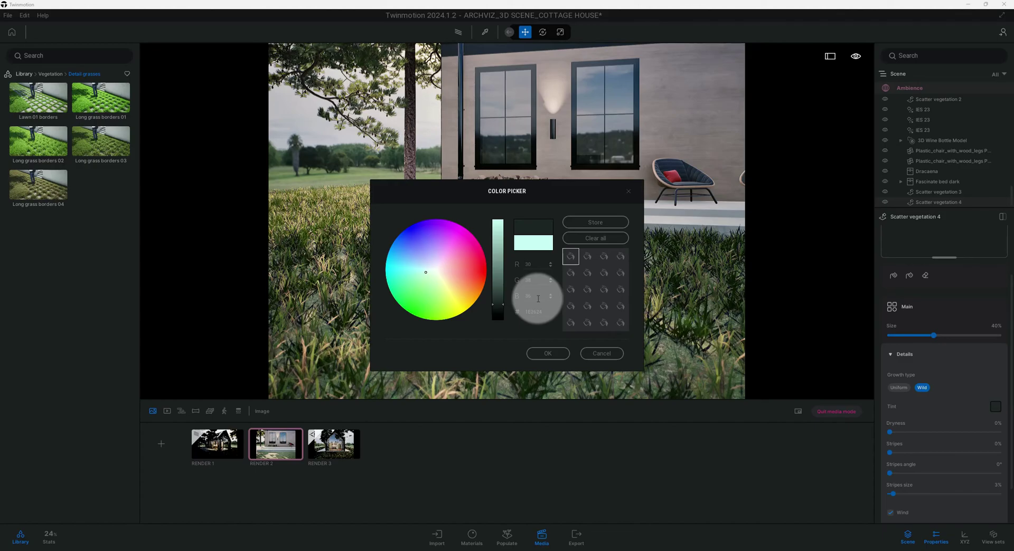
click(549, 352)
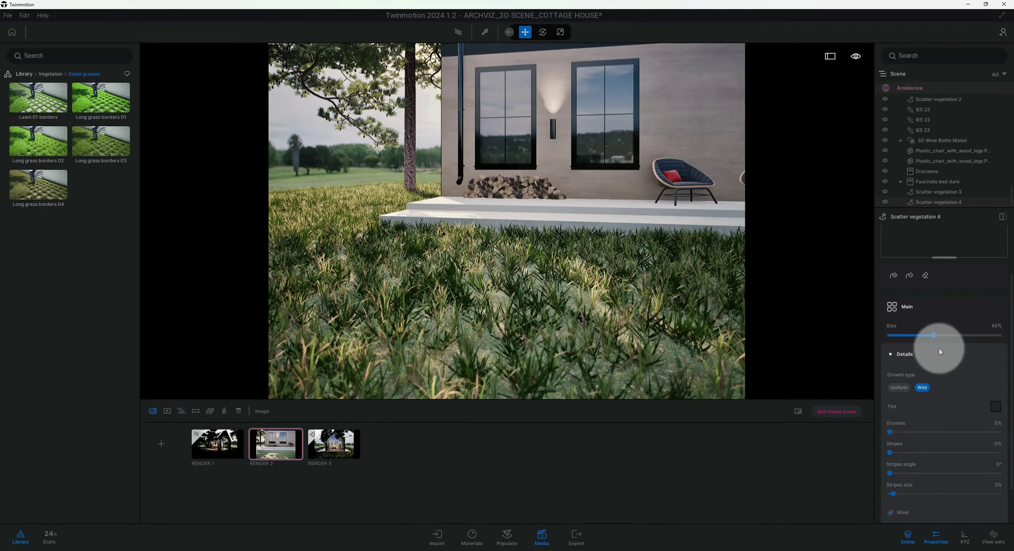
Step: Select the Lawn 01 borders layer and paint it over the terrain
scroll(942, 347, up, 1)
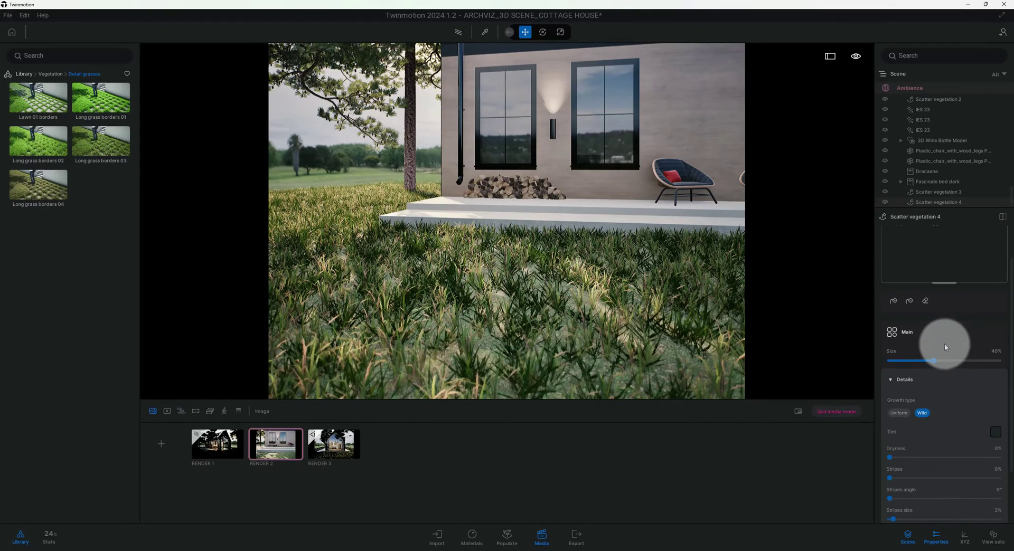
scroll(945, 347, up, 2)
click(980, 257)
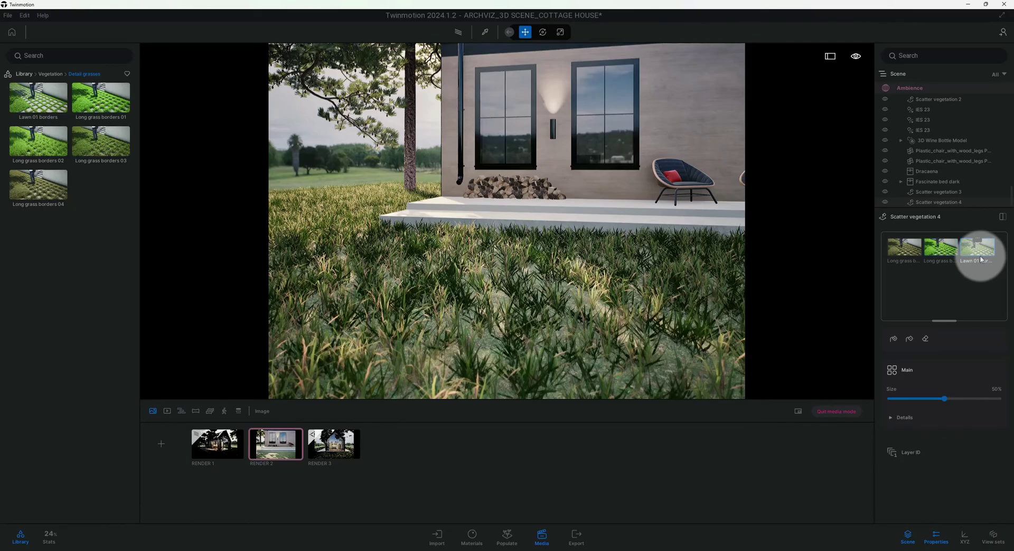
click(895, 341)
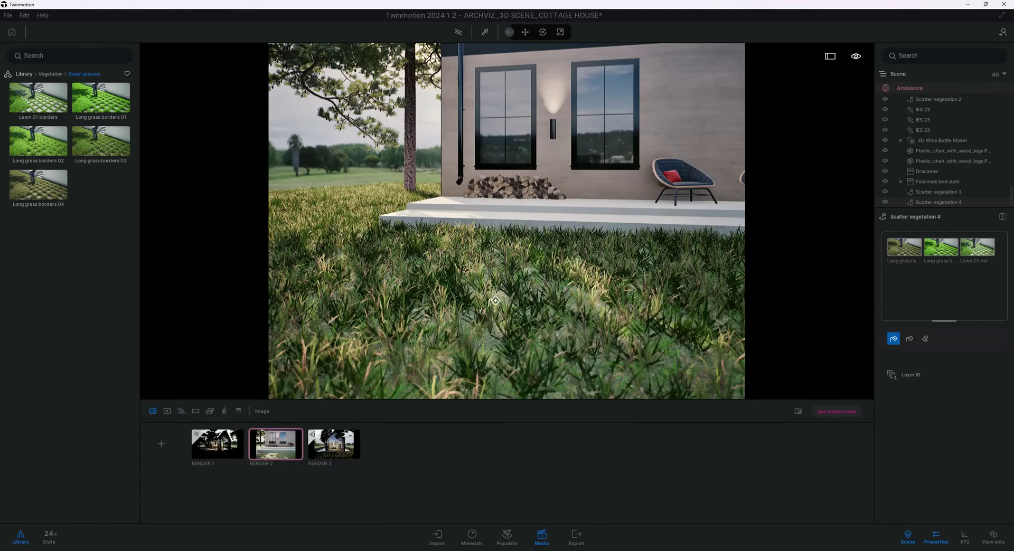
scroll(498, 312, down, 5)
scroll(520, 261, up, 5)
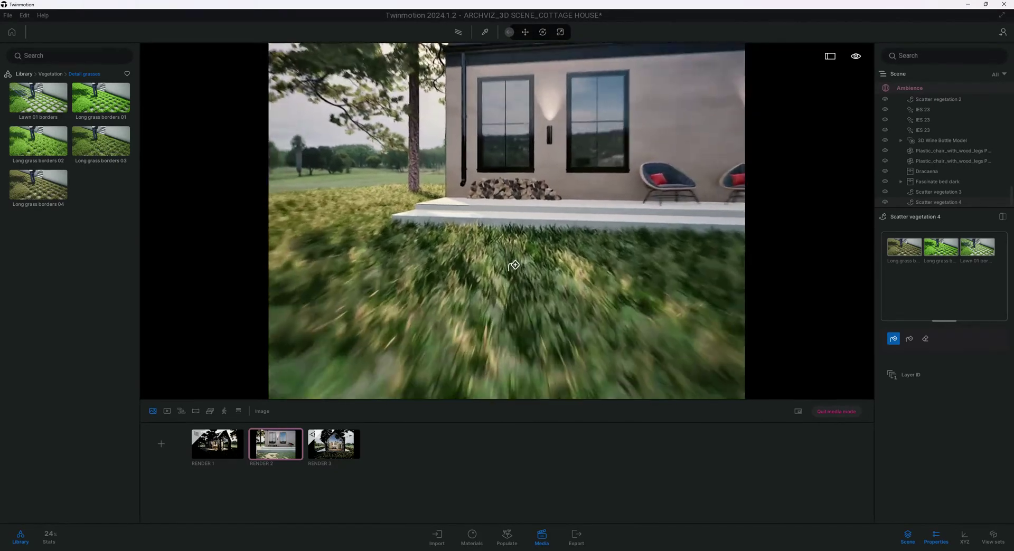
scroll(518, 270, down, 4)
Step: Move the view toward the porch with grass in the foreground and reselect Lawn 01 borders
right_drag(519, 269, 622, 280)
middle_drag(621, 280, 522, 309)
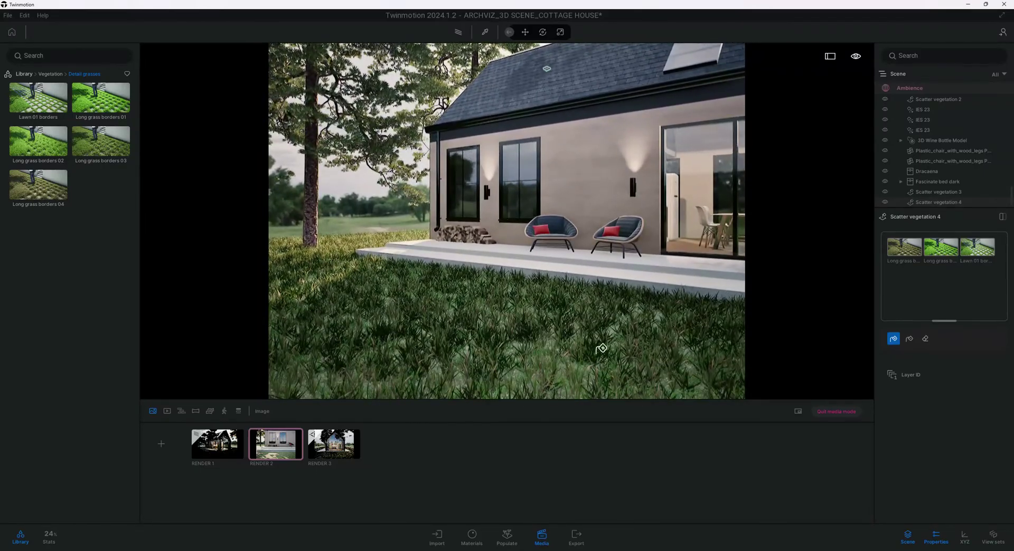
right_drag(471, 320, 399, 342)
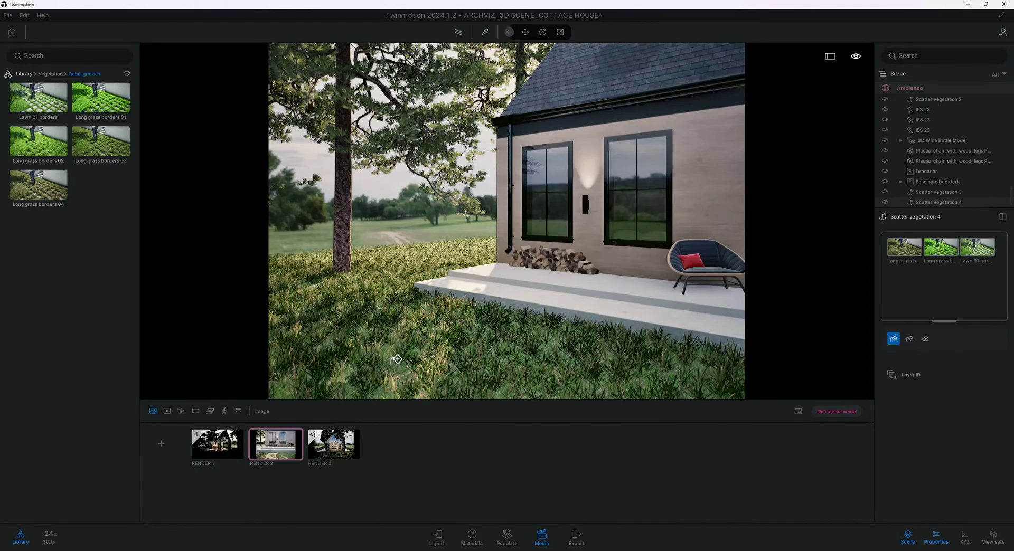
middle_drag(401, 362, 403, 359)
scroll(403, 360, up, 3)
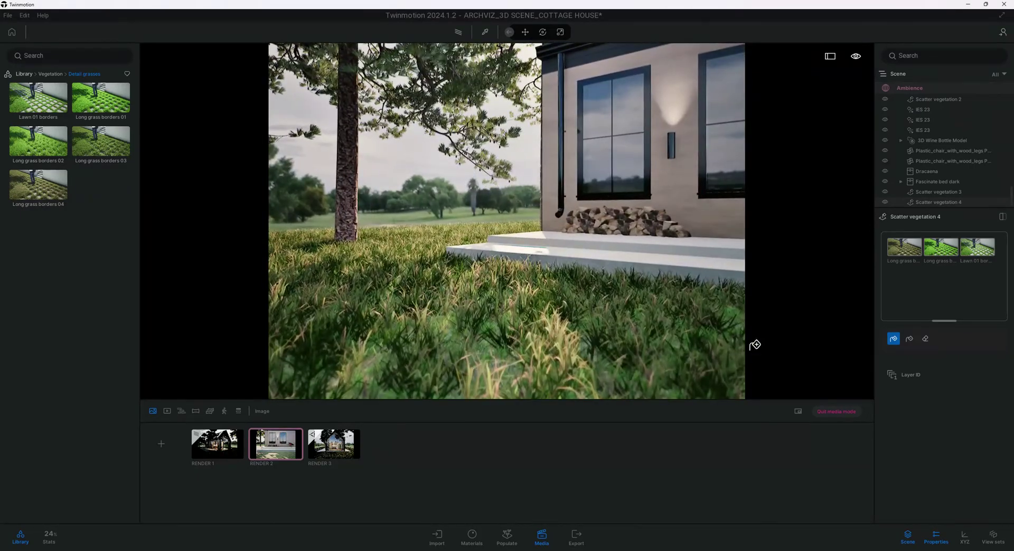
click(976, 251)
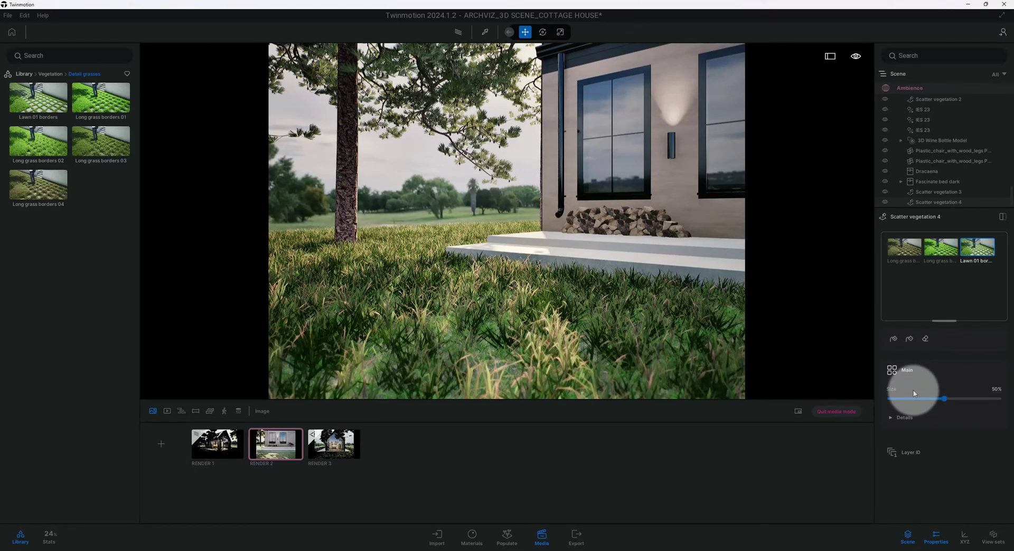
Step: Set the Lawn 01 borders grass Size to 70%
drag(946, 399, 973, 398)
click(999, 390)
text(70)
key(Return)
Step: Expand the grass Details and bring up the Color Picker for its Tint
click(925, 417)
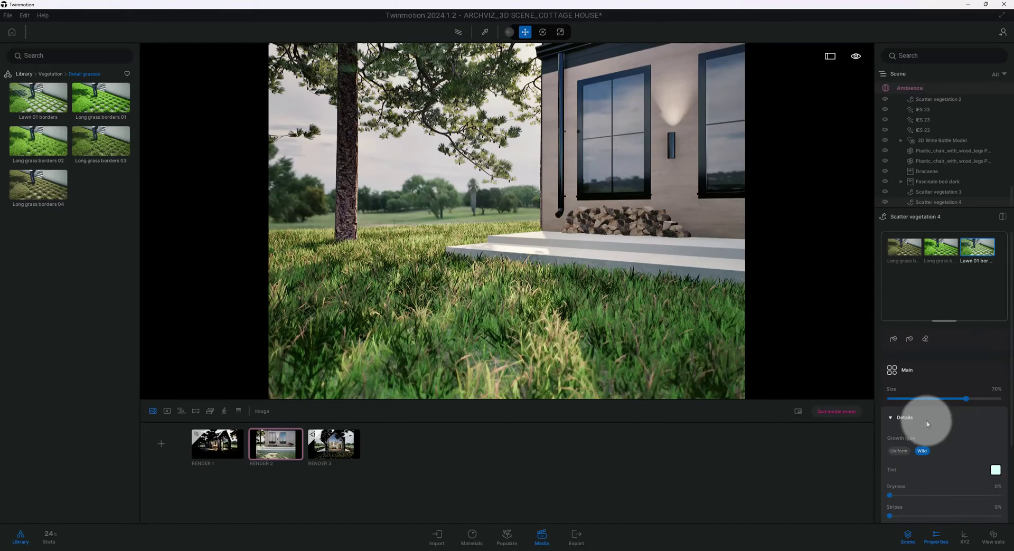
scroll(946, 429, down, 1)
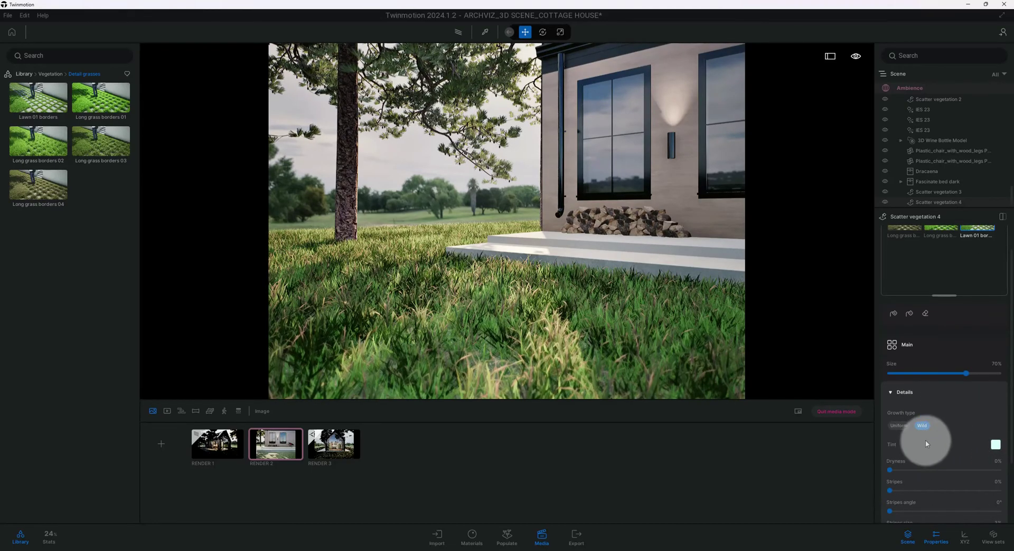
click(996, 446)
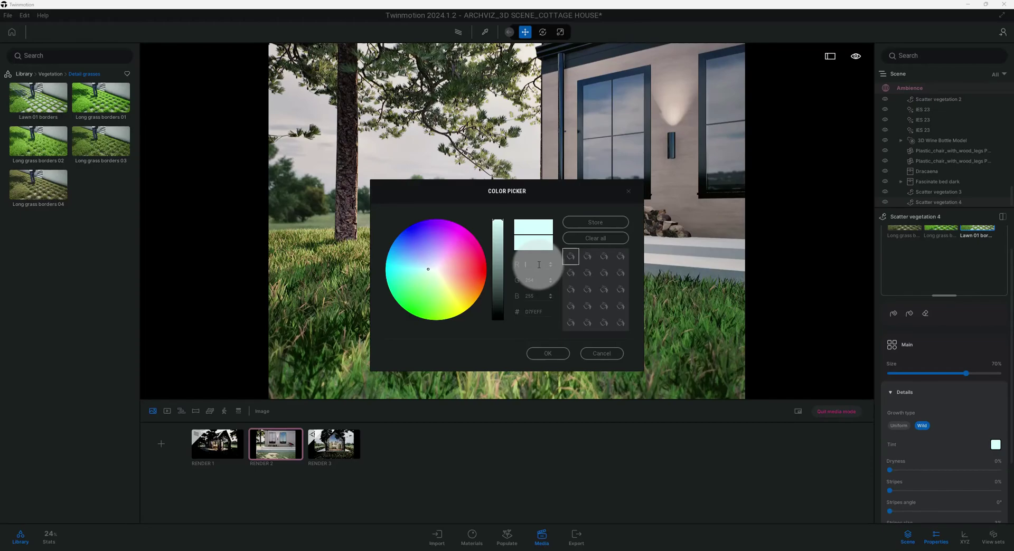
Step: Enter tint values R 182, G 215, B 216 and apply them with OK
text(182)
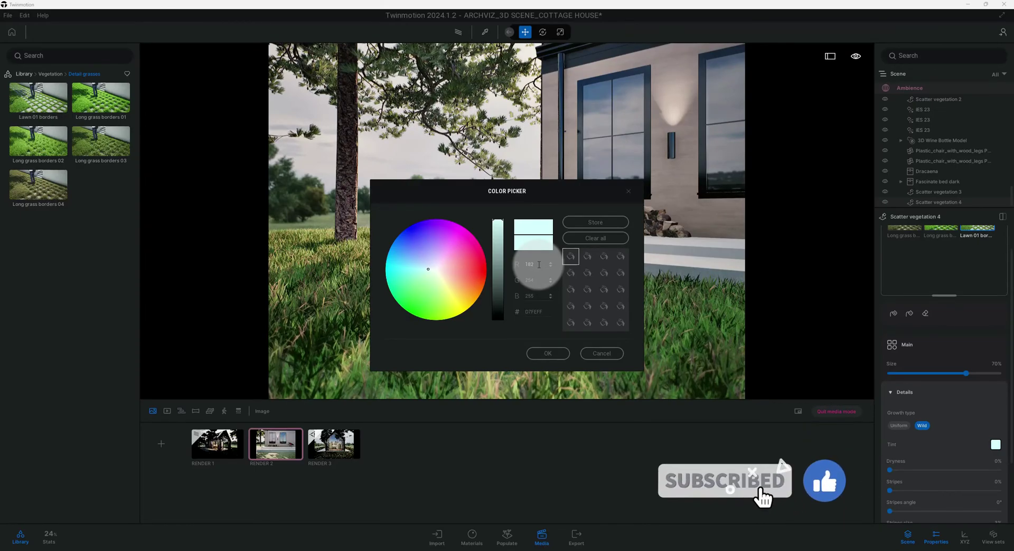
click(539, 279)
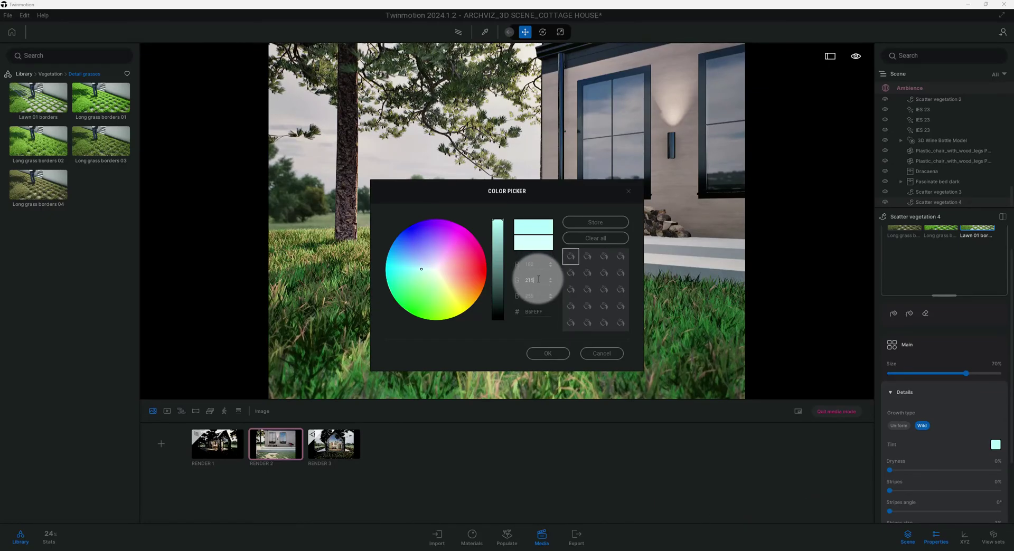
text(215)
key(Return)
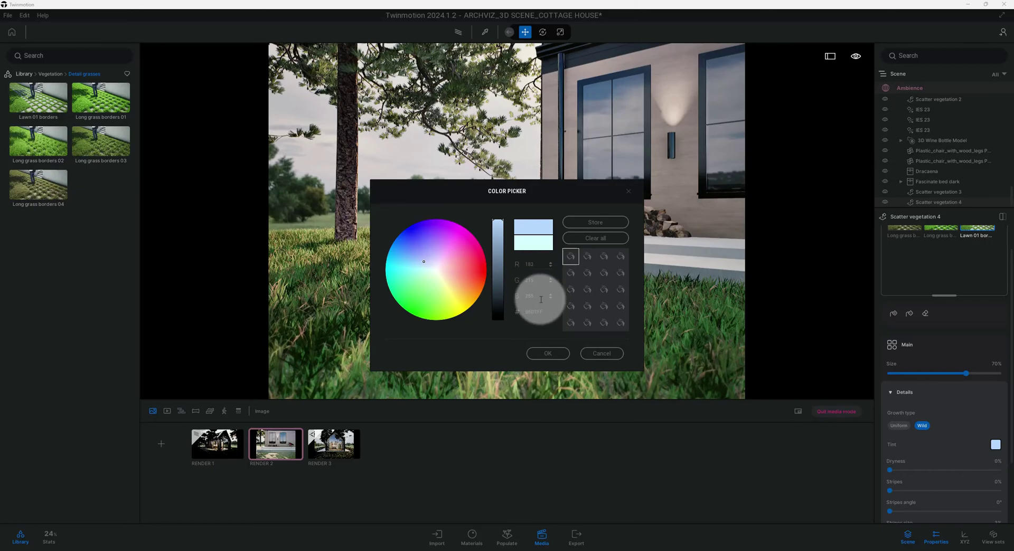
click(527, 297)
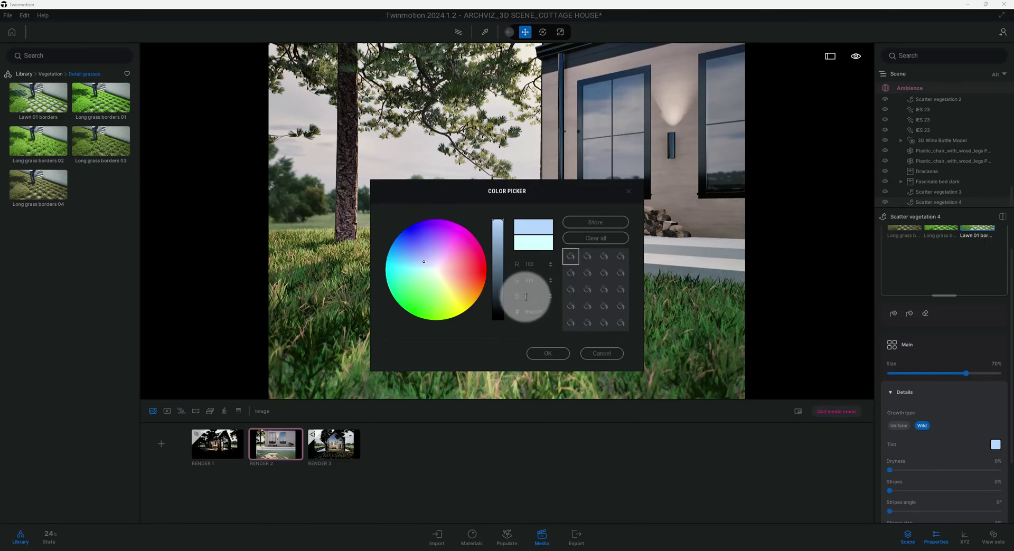
key(Return)
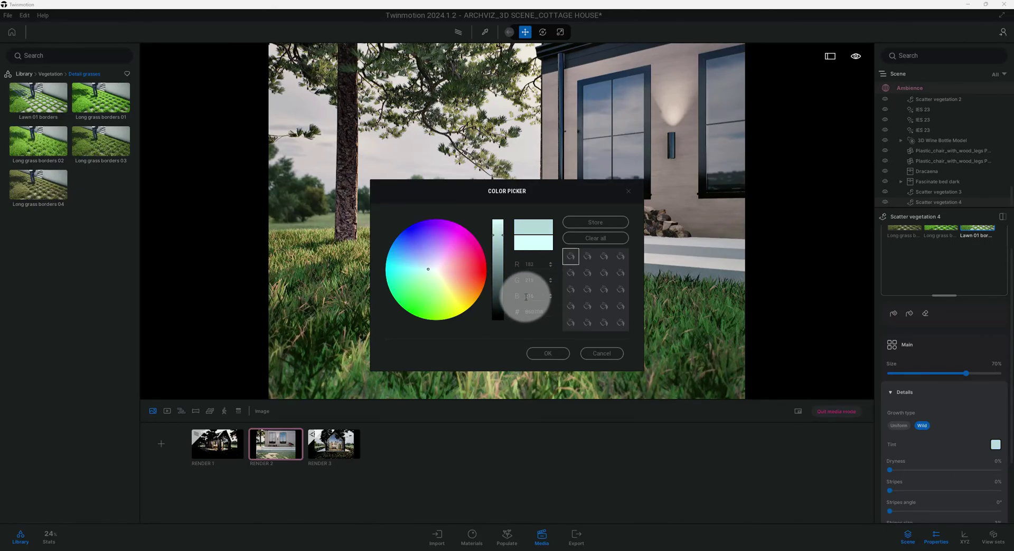
click(548, 353)
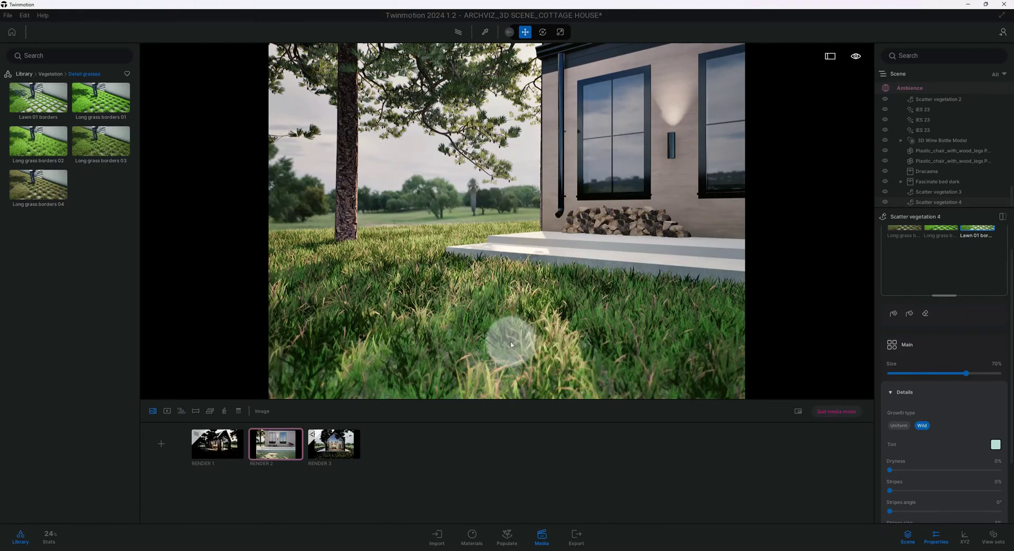
Step: Orbit to the porch front, select the first long-grass layer and paint the scatter grass
shift+middle_drag(491, 322, 500, 325)
scroll(911, 257, up, 2)
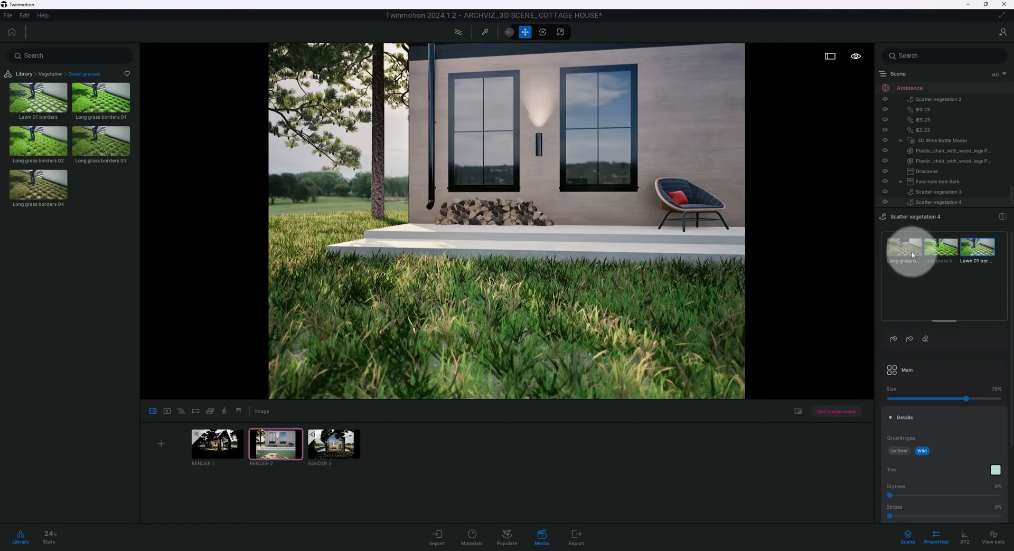
click(912, 250)
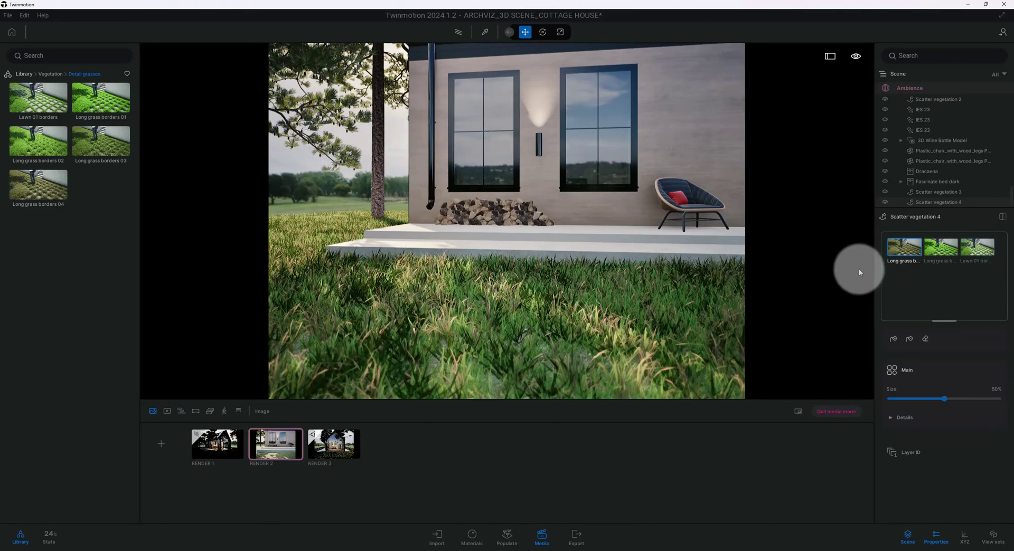
click(893, 338)
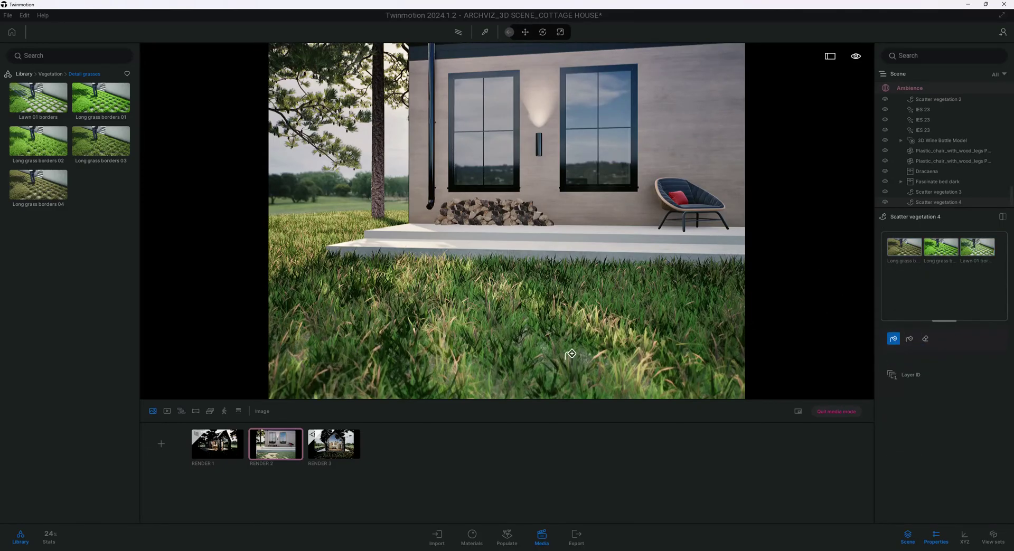
Step: Check the second long-grass layer, resume painting, and select Lawn 01 borders
click(949, 257)
click(938, 257)
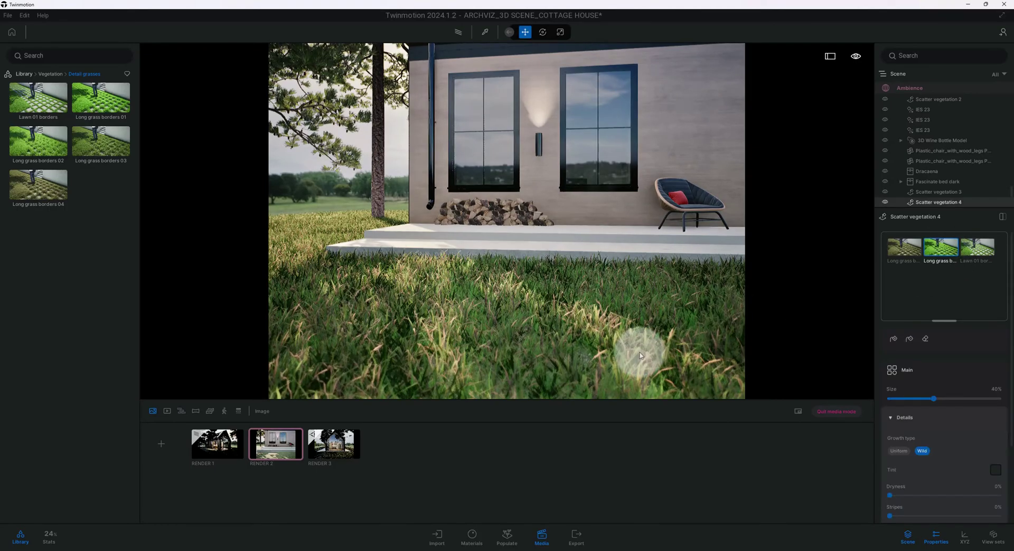
click(894, 339)
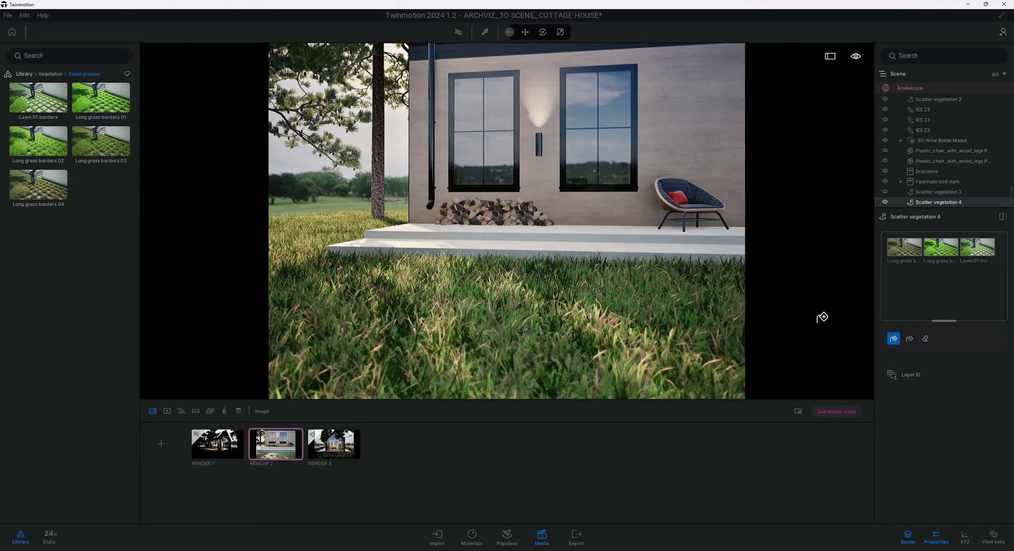
click(969, 257)
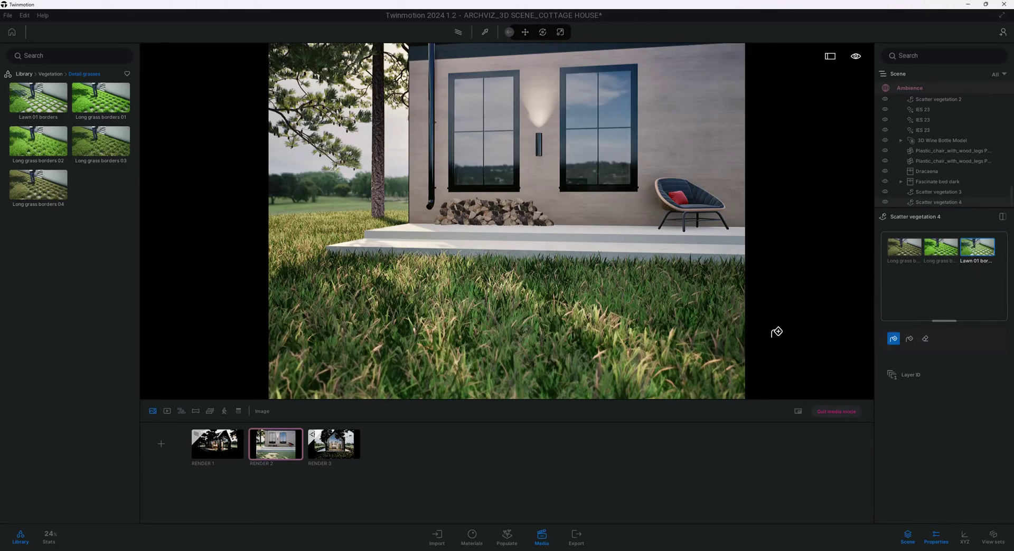
scroll(569, 317, down, 5)
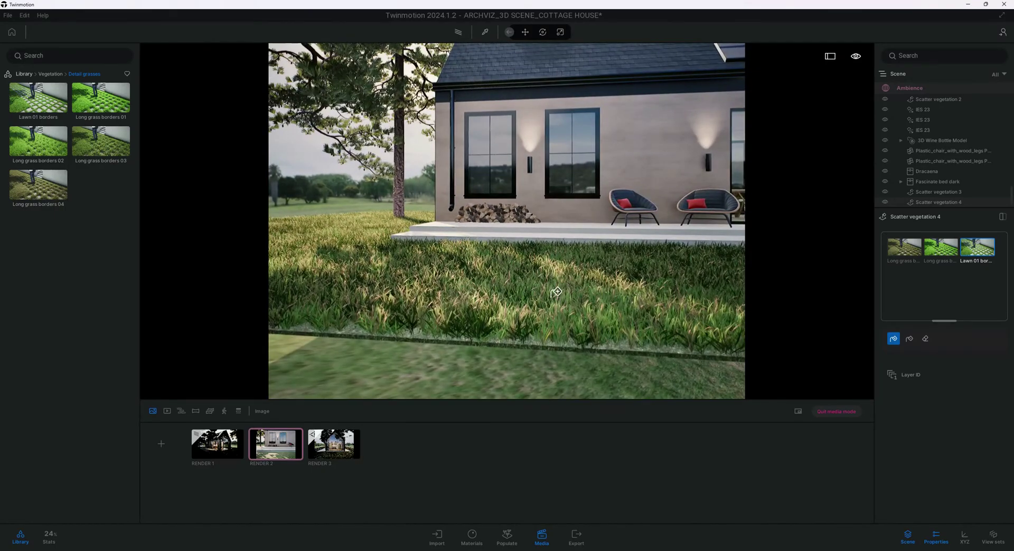
Step: Orbit and pan over the lawn to inspect the grass by the glass door, trees and porch step
scroll(458, 287, down, 1)
middle_drag(607, 294, 552, 291)
scroll(568, 346, up, 3)
scroll(571, 337, down, 2)
shift+middle_drag(571, 337, 681, 320)
middle_drag(592, 301, 549, 314)
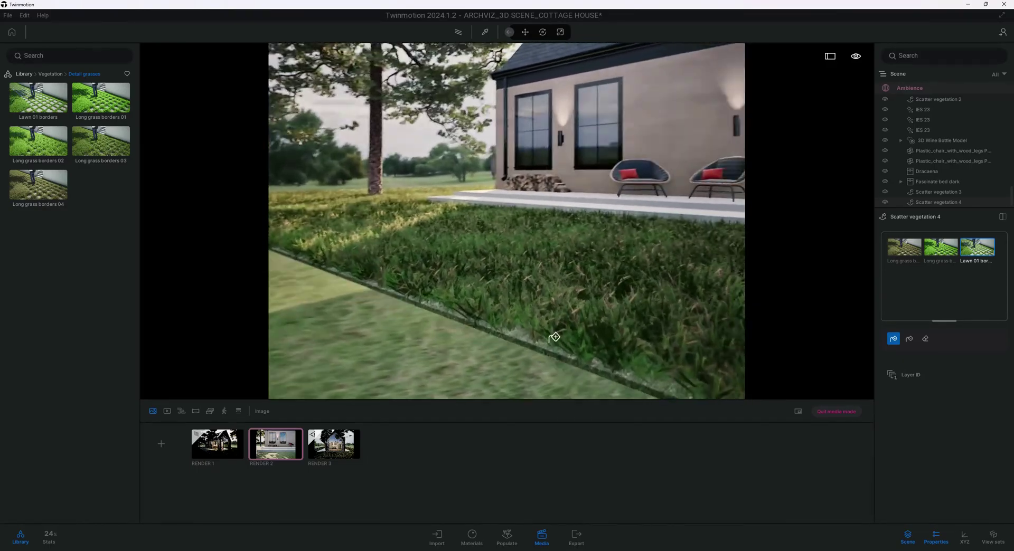
middle_drag(475, 292, 536, 309)
right_drag(535, 310, 435, 338)
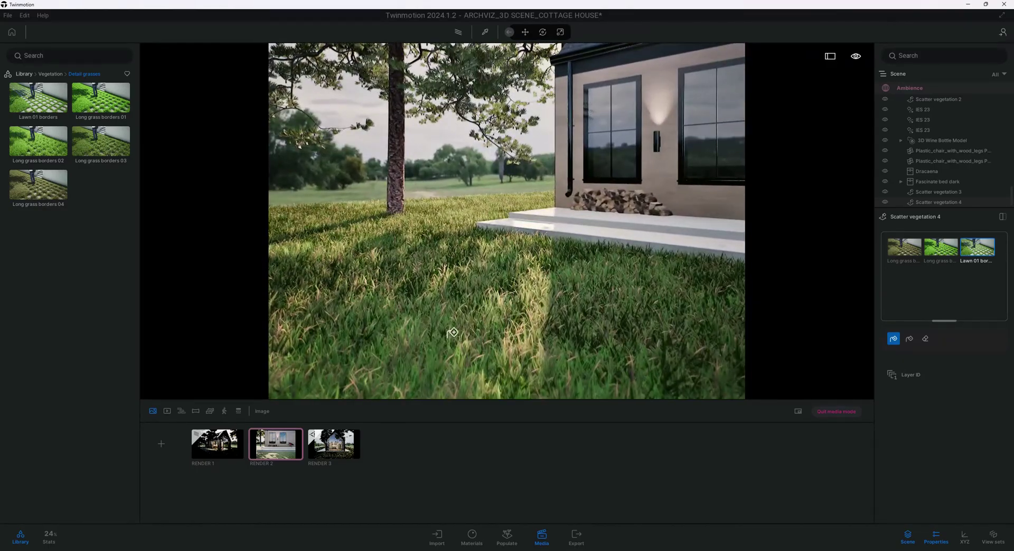
mouse_move(283, 455)
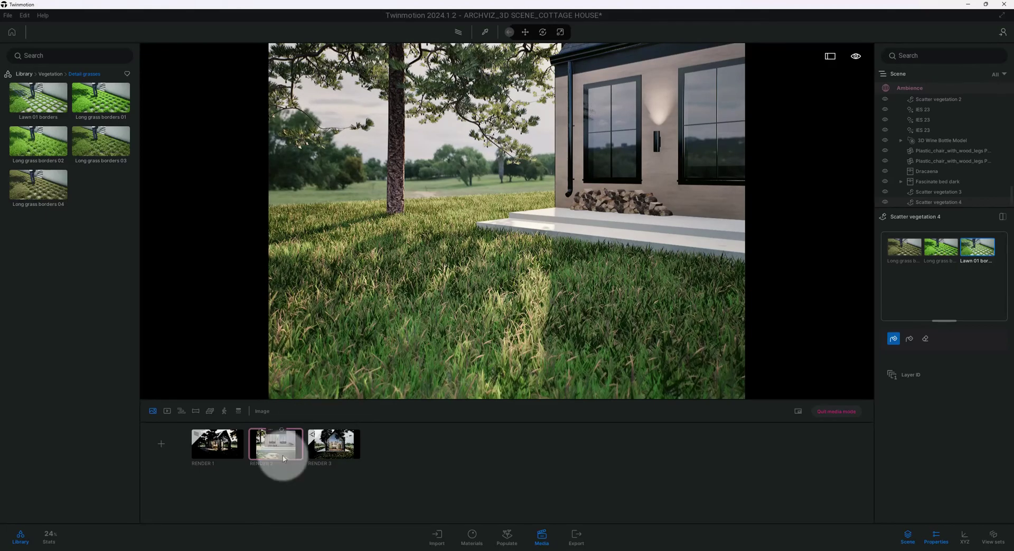